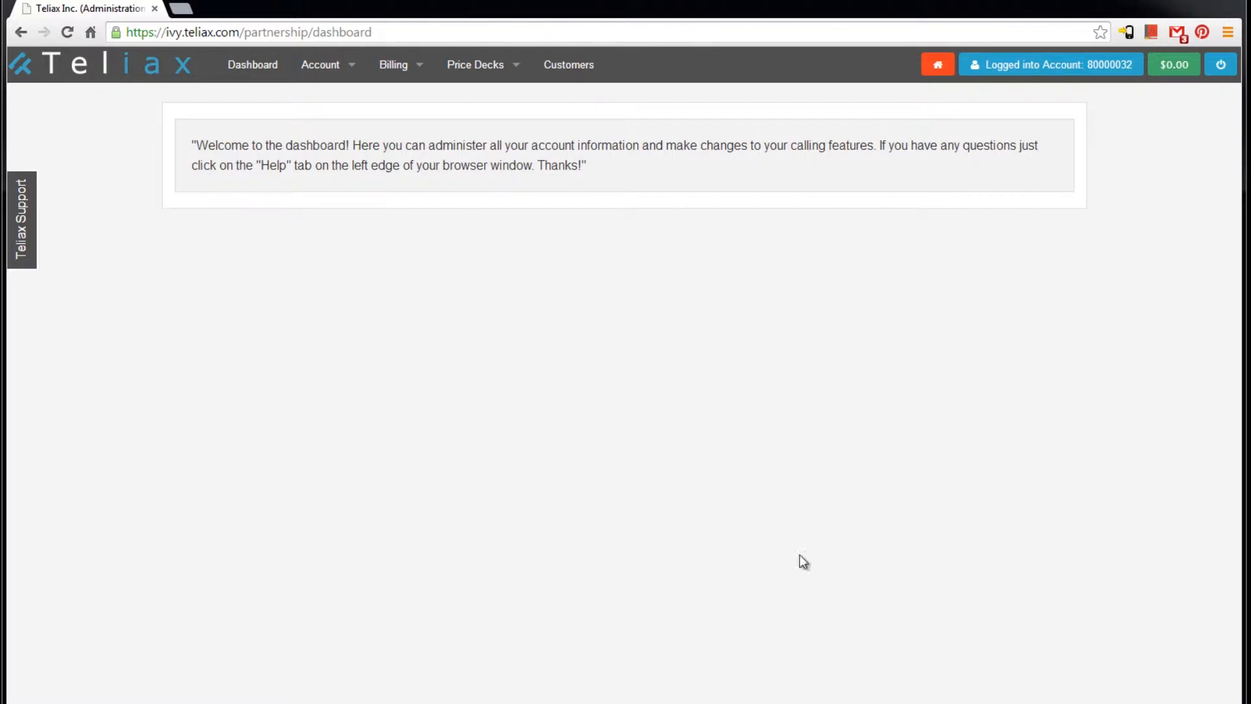
Open the account's web settings and look through the advanced attributes of the domain stylesheet
left_click(315, 67)
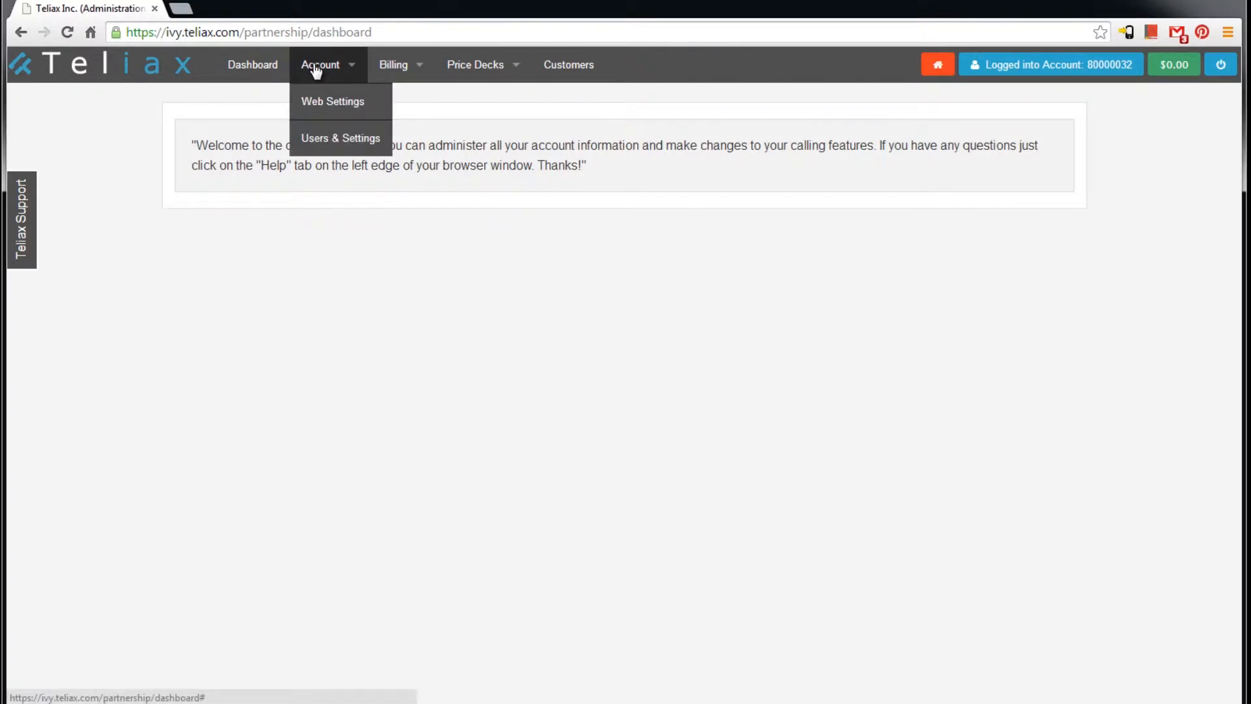
left_click(321, 103)
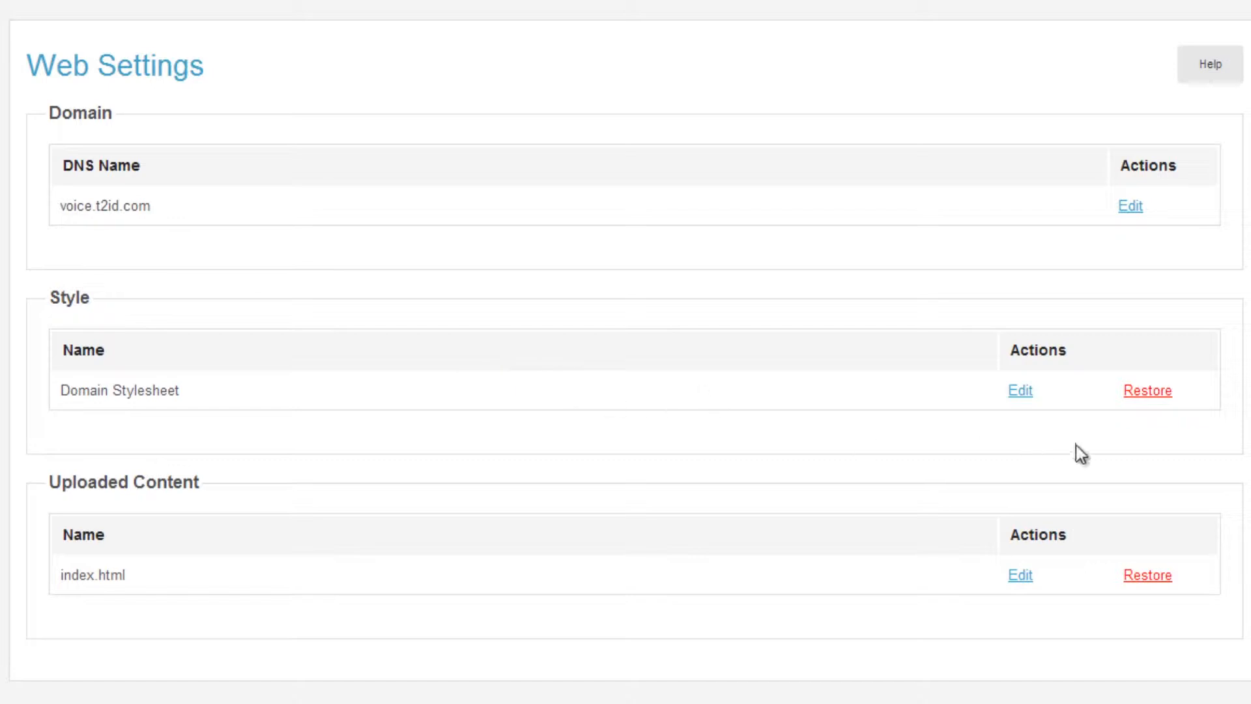
left_click(1021, 389)
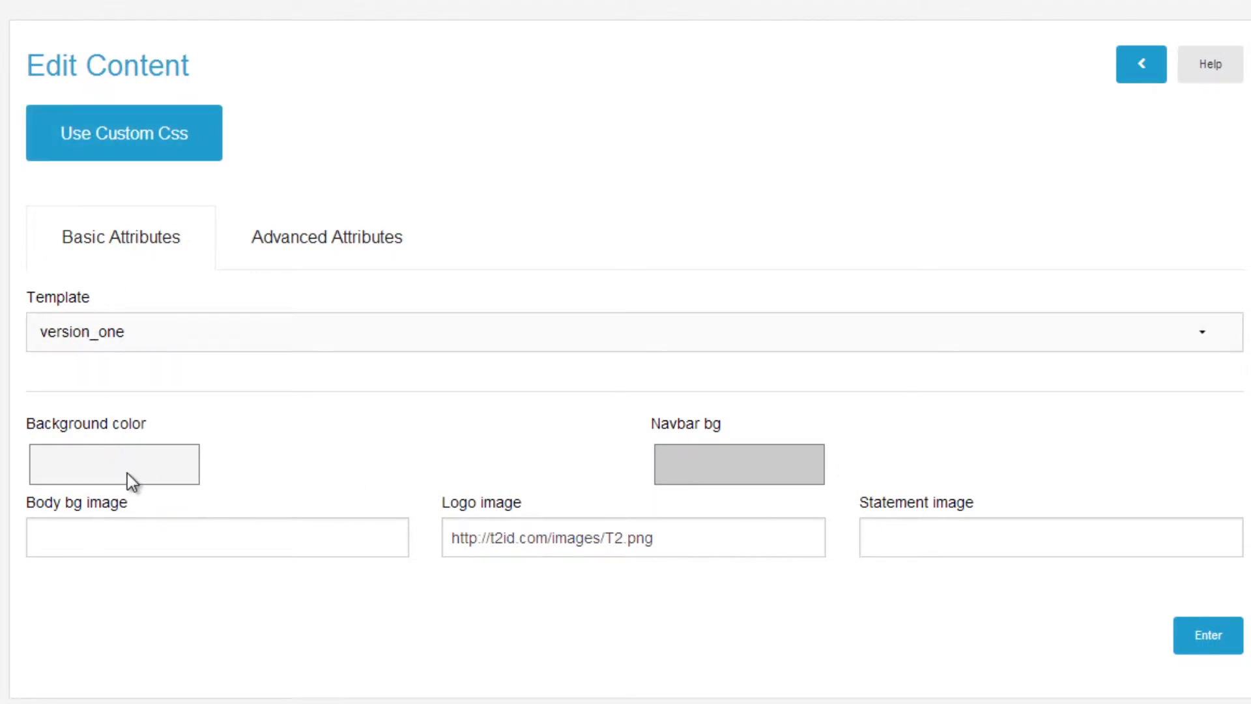
left_click(357, 239)
scroll(427, 268, "down", 6)
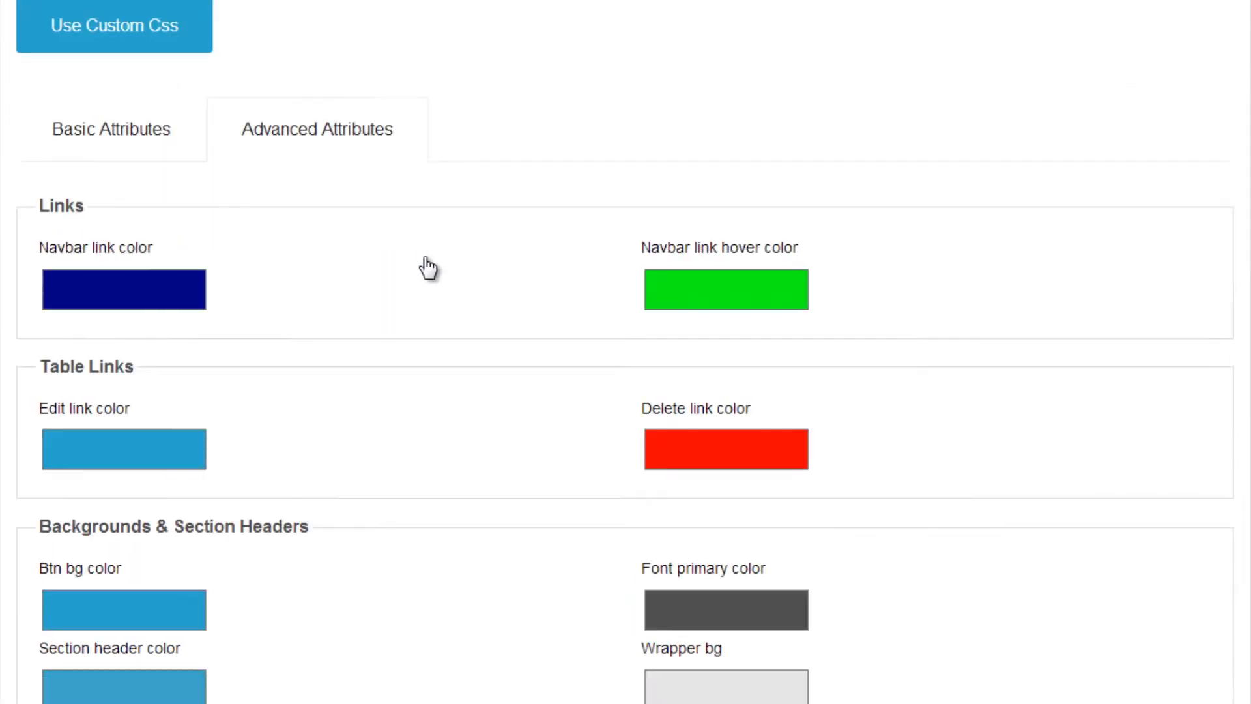
scroll(429, 267, "up", 3)
scroll(428, 266, "up", 3)
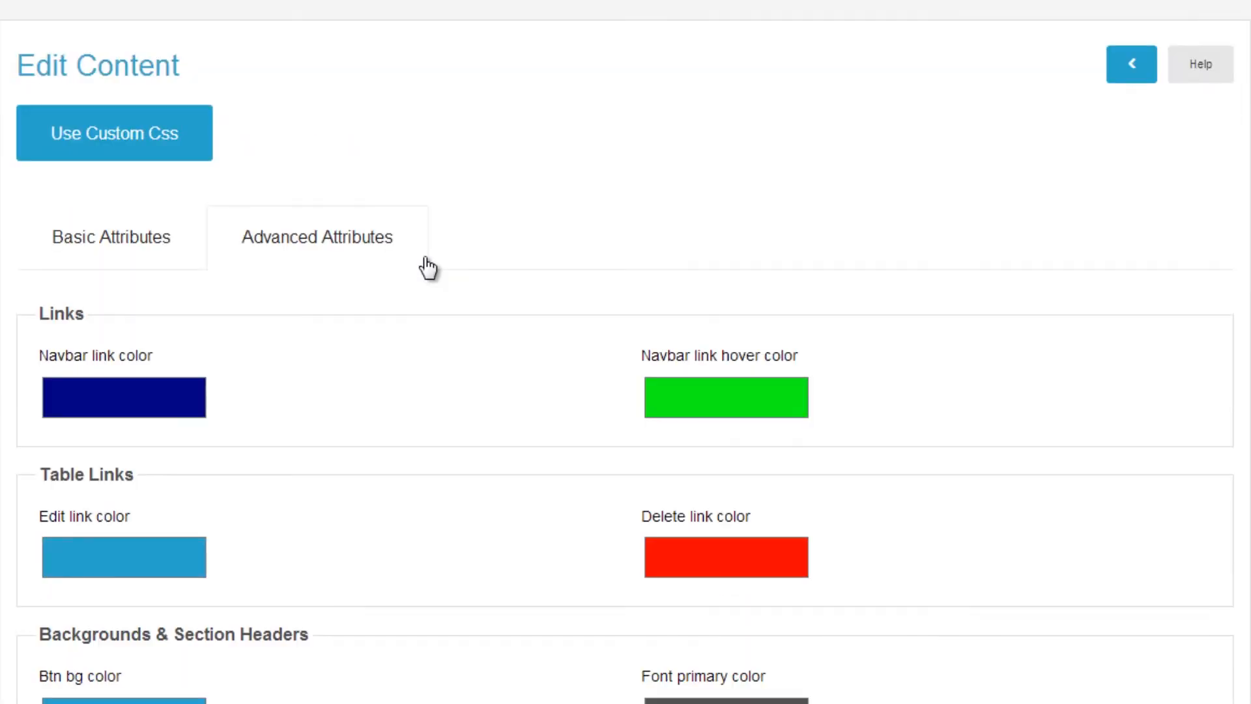
View the custom CSS code of the domain stylesheet and go back to the web settings
left_click(190, 157)
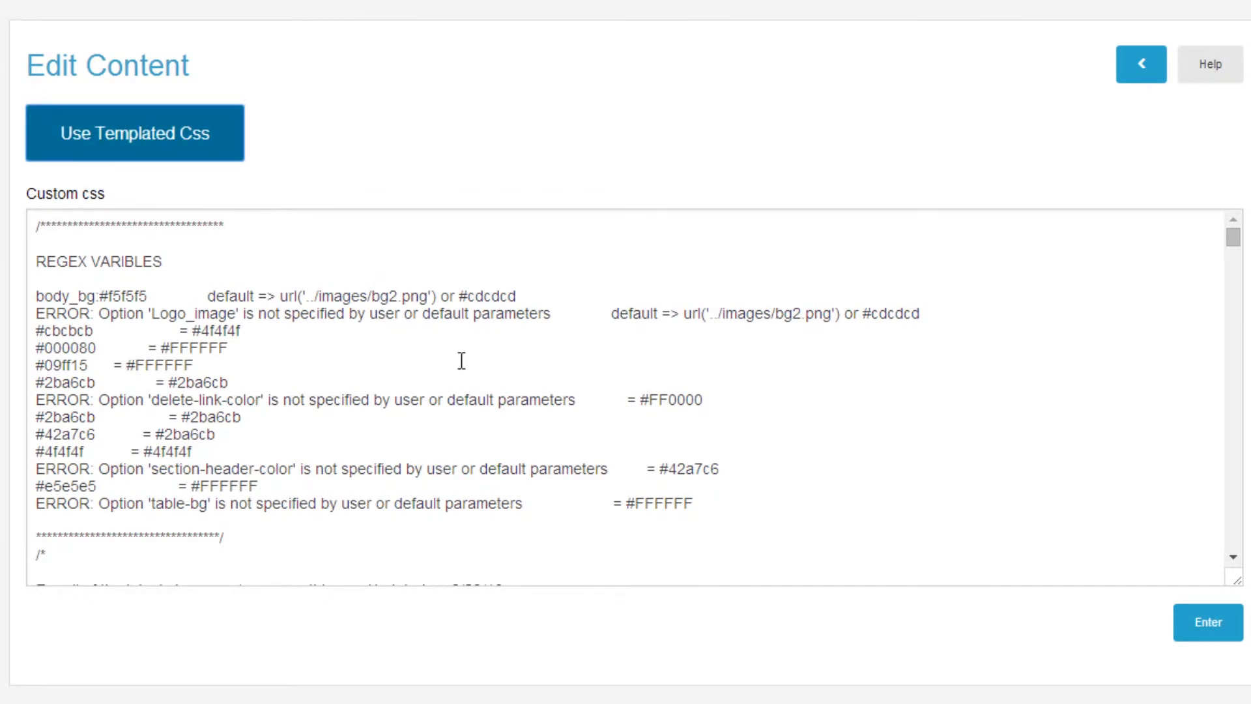
scroll(461, 361, "down", 10)
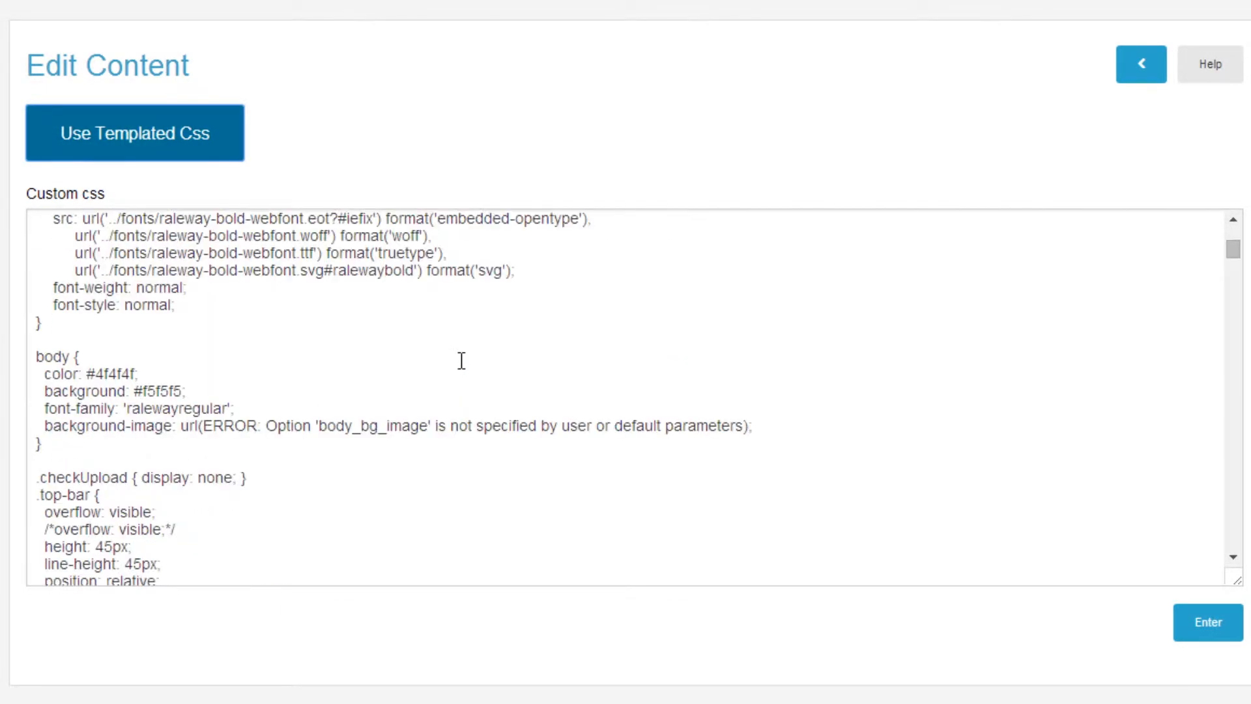
left_click(1141, 75)
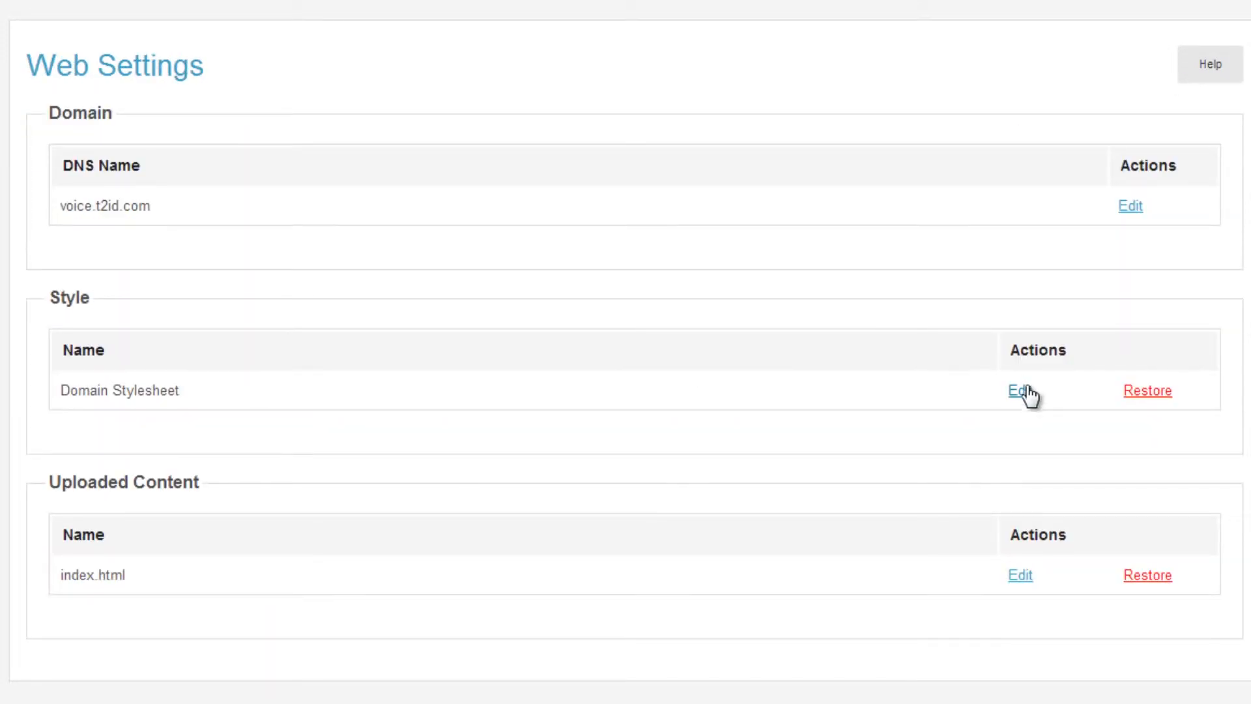
left_click(1025, 393)
left_click(659, 540)
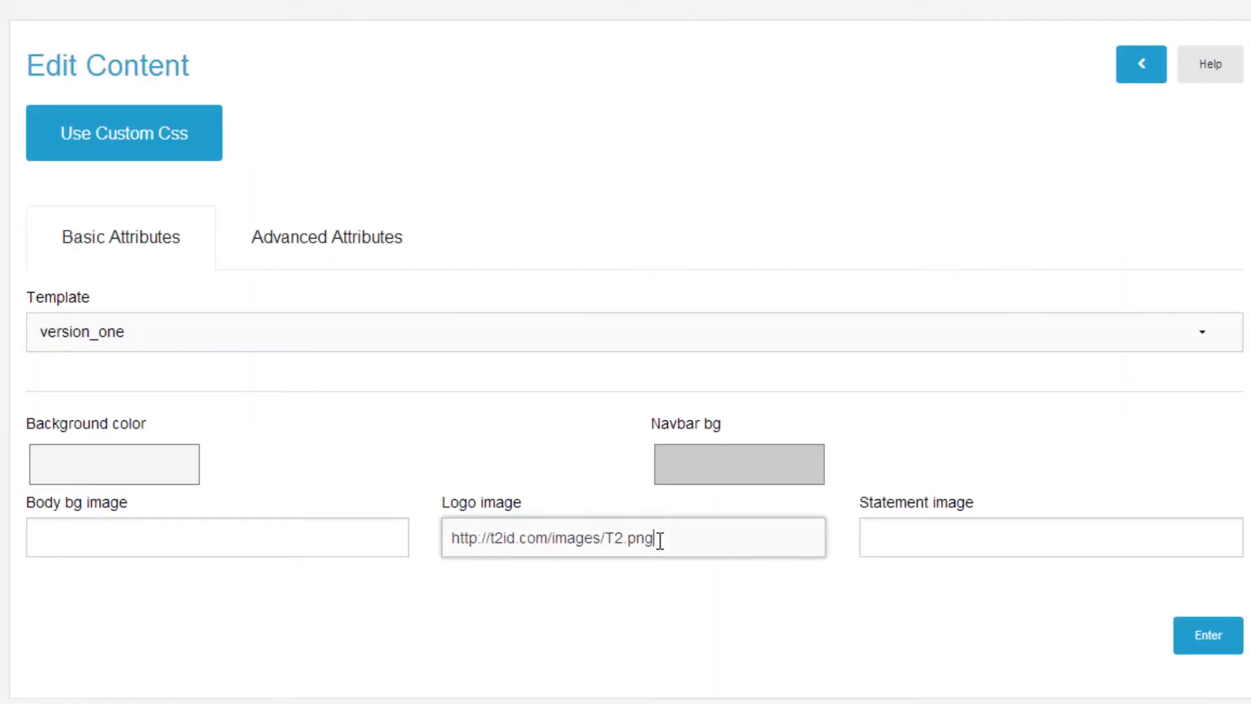
double_click(660, 541)
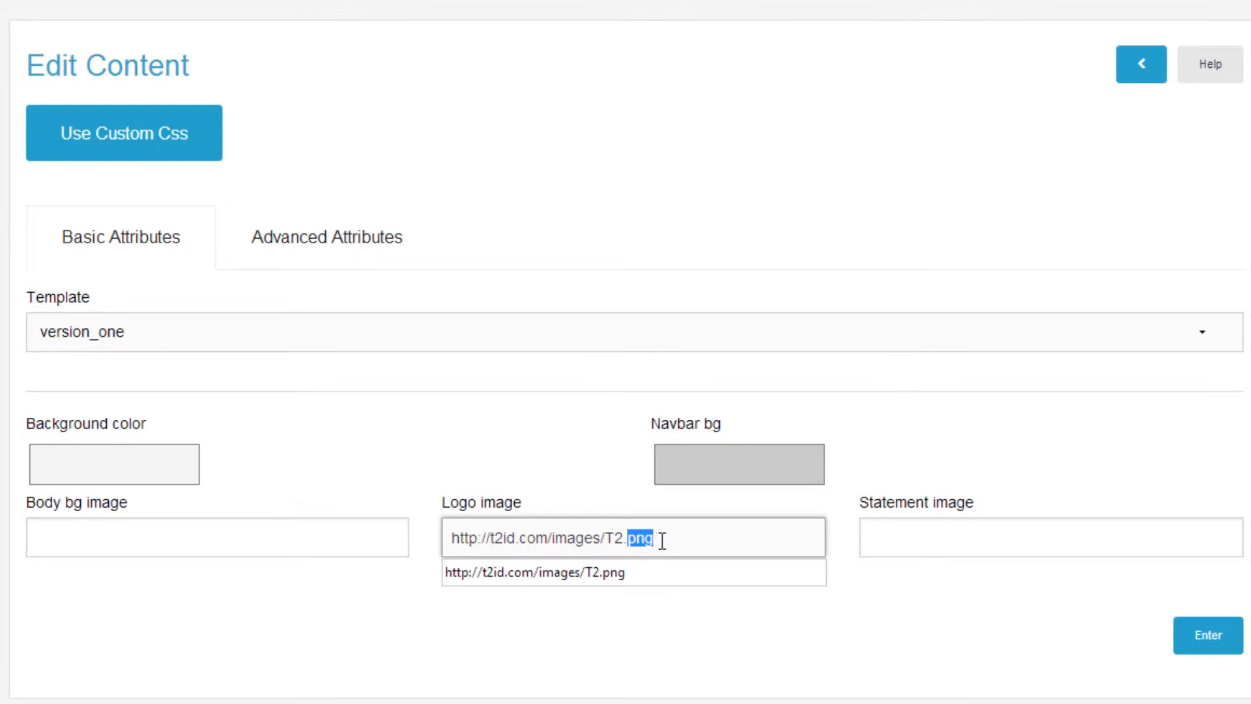
left_click(714, 540)
left_click(1219, 644)
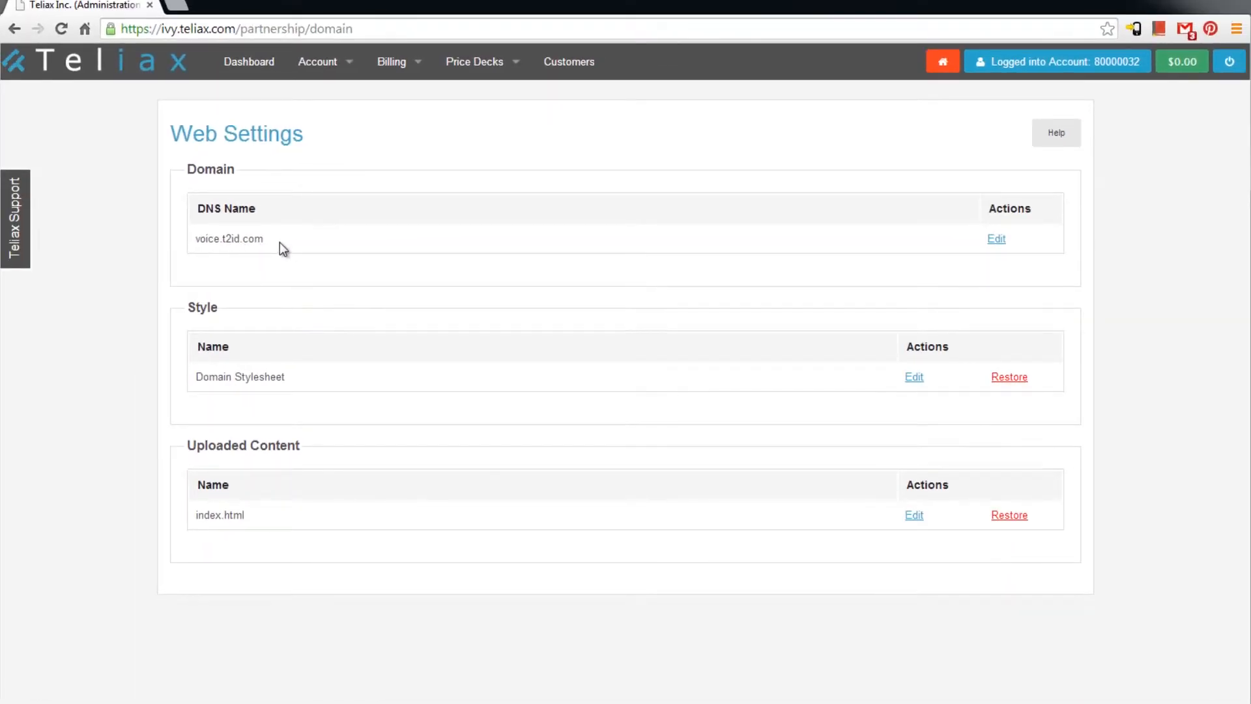
Open the portal at voice.t2id.com in a new browser tab and continue from its welcome page to the sign-in page
left_click_drag(280, 243, 207, 255)
left_click(177, 8)
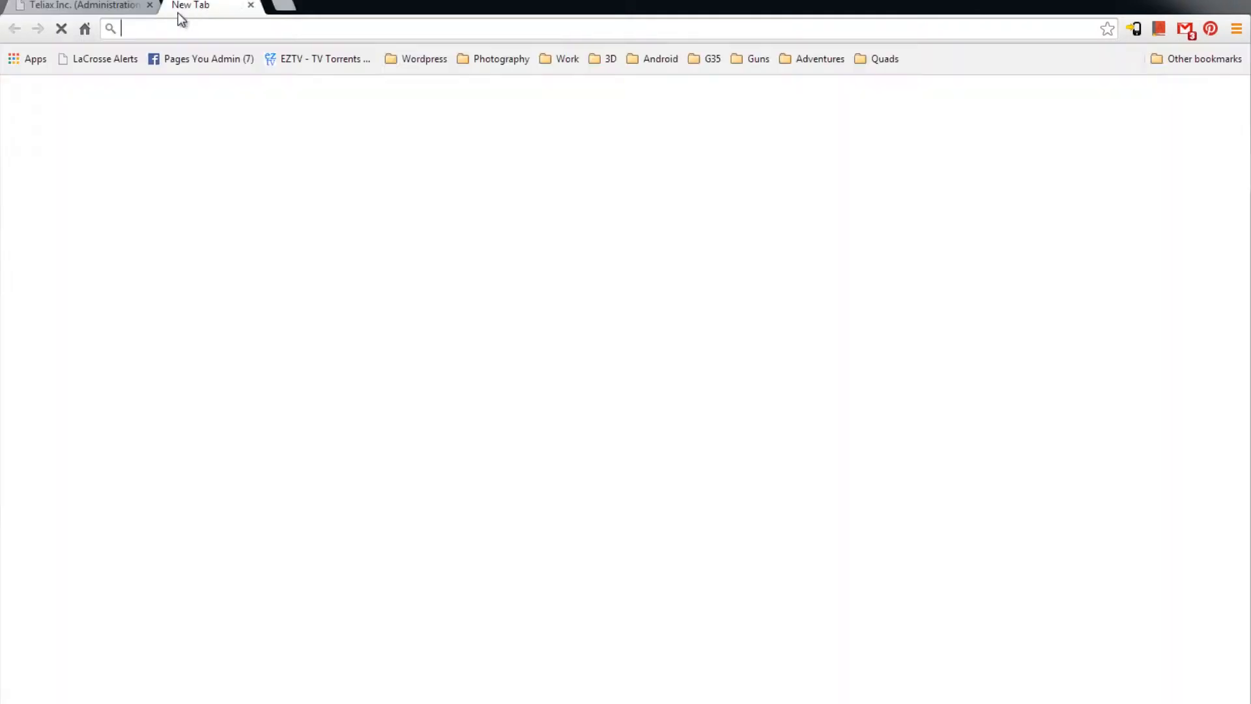
type("voice.t2id.com")
key("Return")
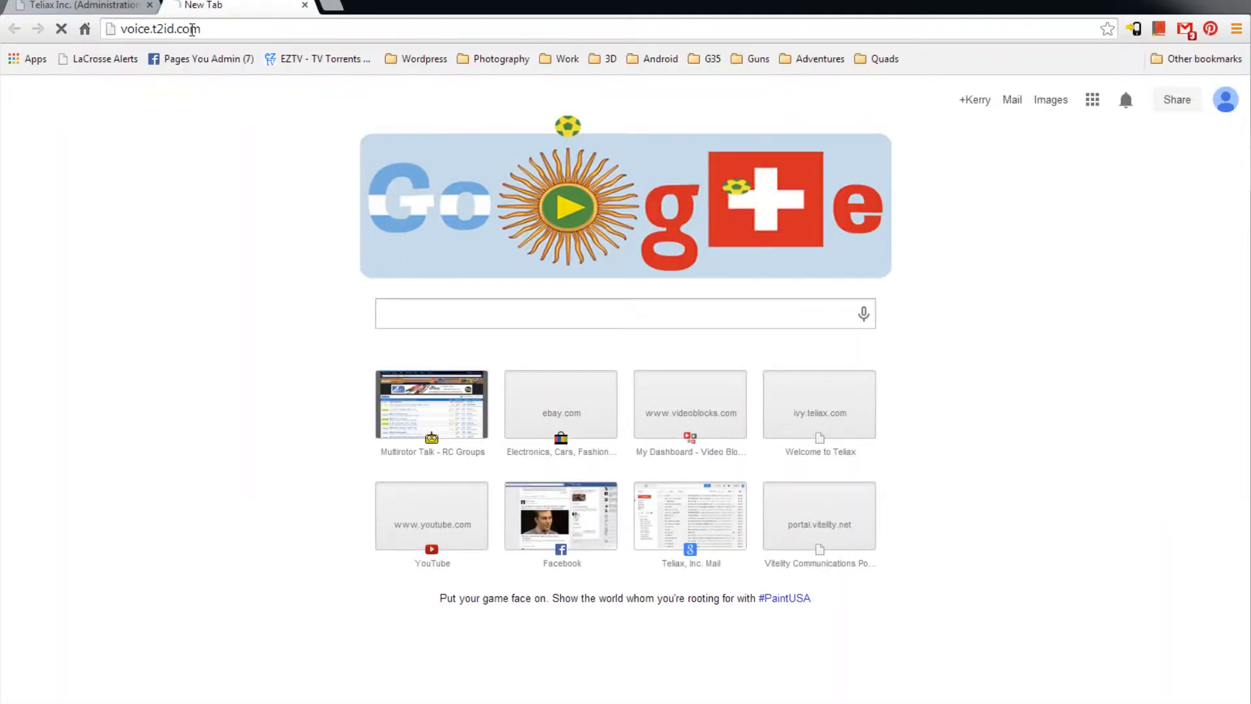
left_click(398, 249)
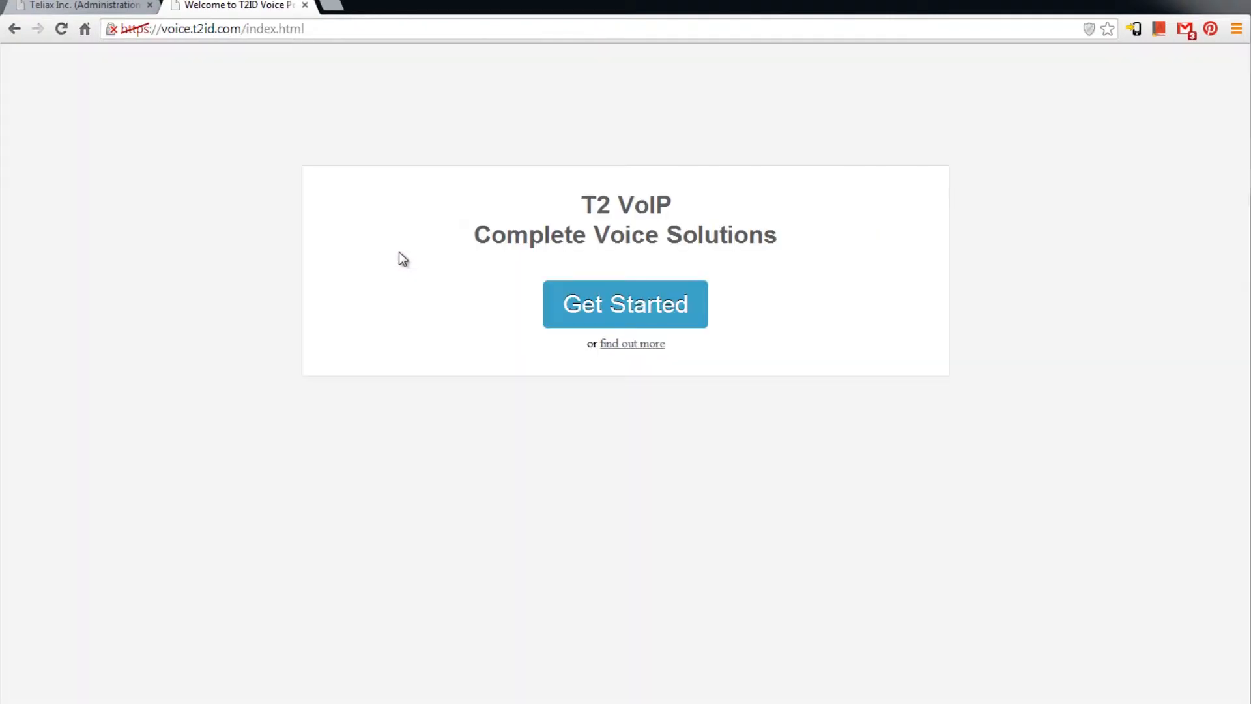
left_click(603, 307)
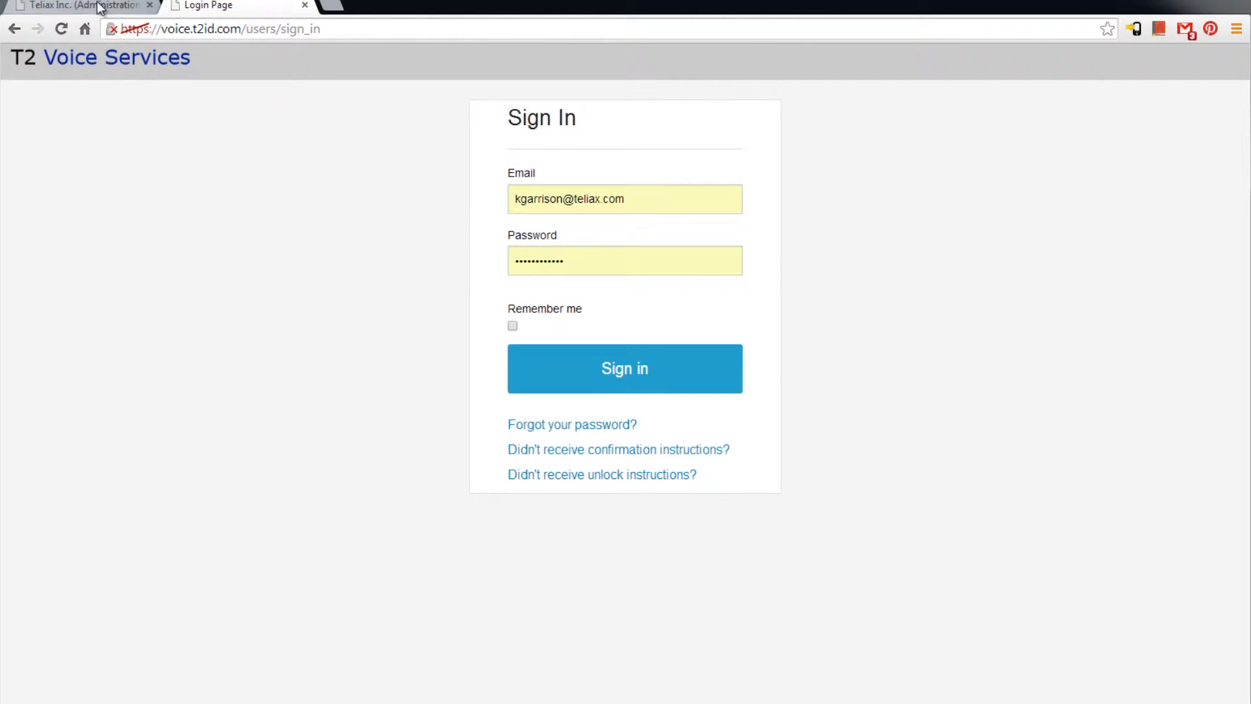
Return to the web settings and examine the HTML code of the uploaded index.html page
left_click(73, 5)
left_click(194, 5)
left_click(107, 8)
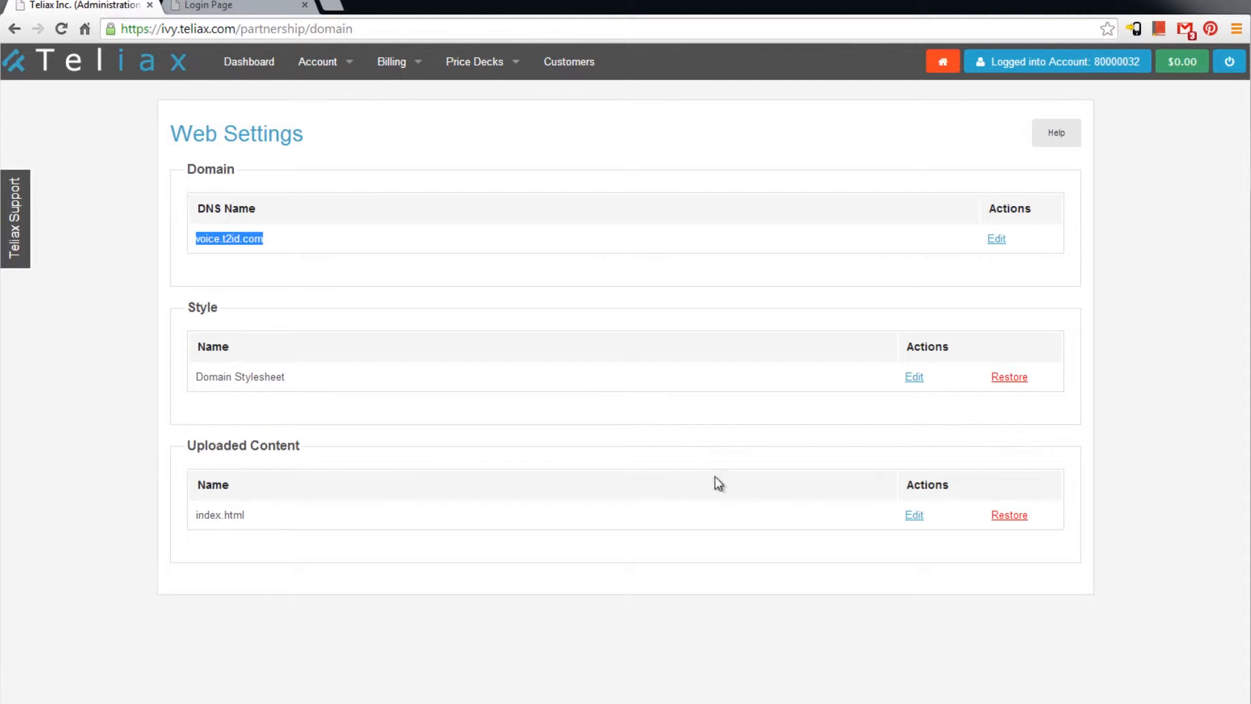
left_click(914, 516)
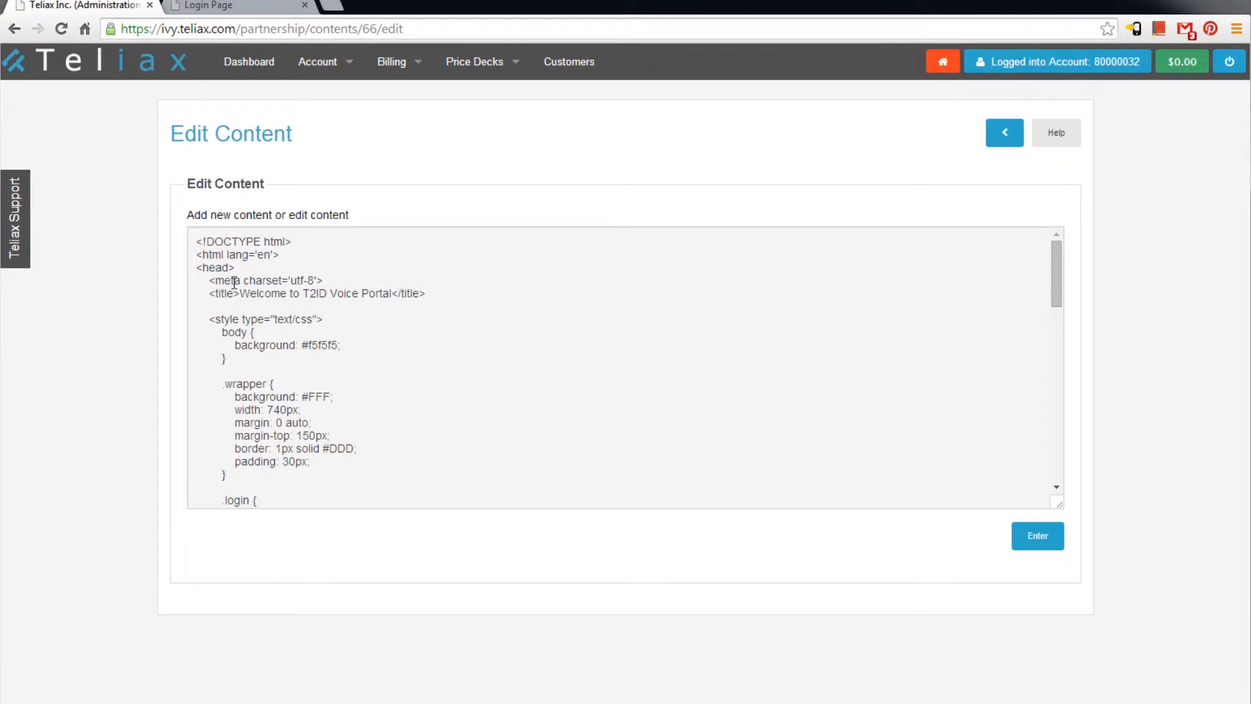
scroll(372, 321, "down", 3)
scroll(372, 321, "down", 6)
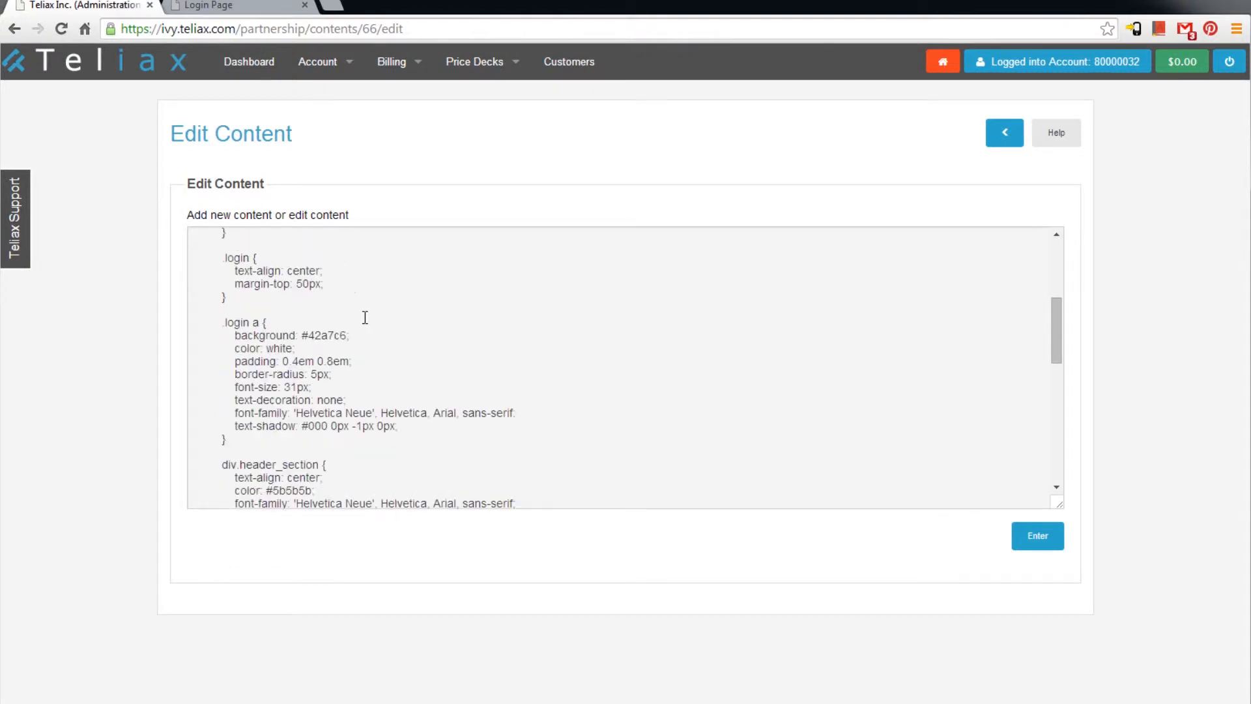
scroll(365, 318, "down", 10)
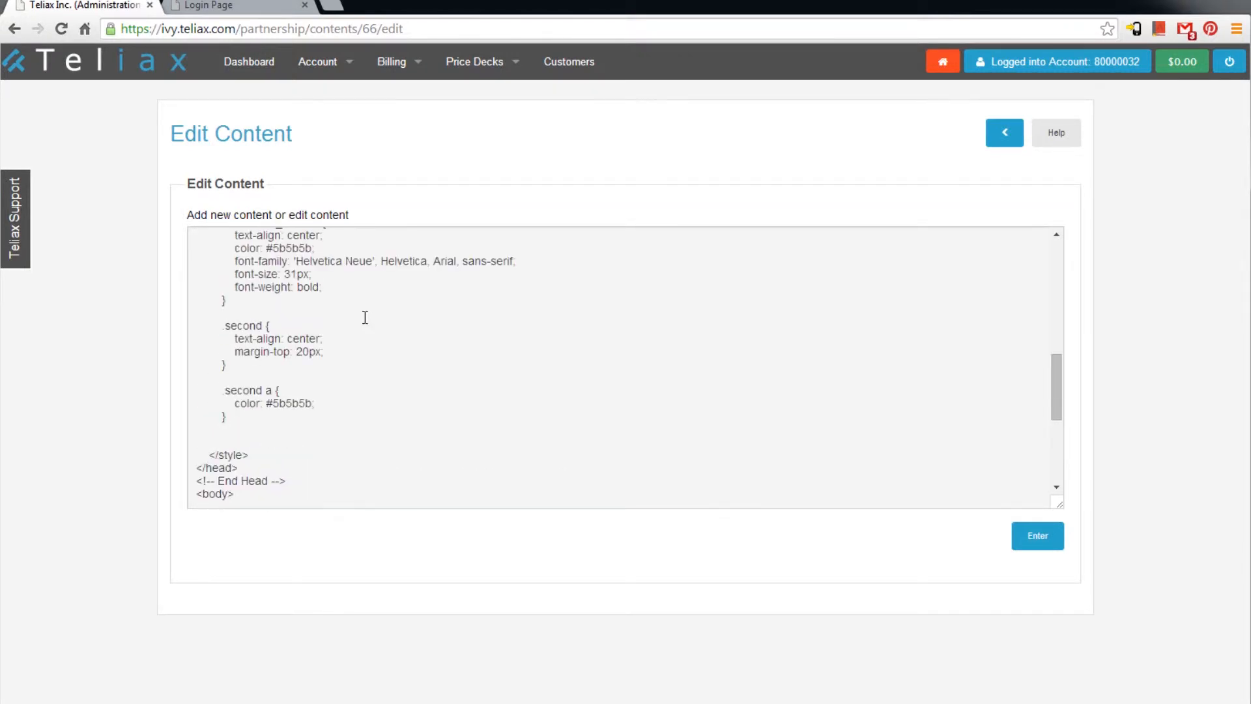
scroll(365, 317, "down", 4)
scroll(365, 318, "down", 1)
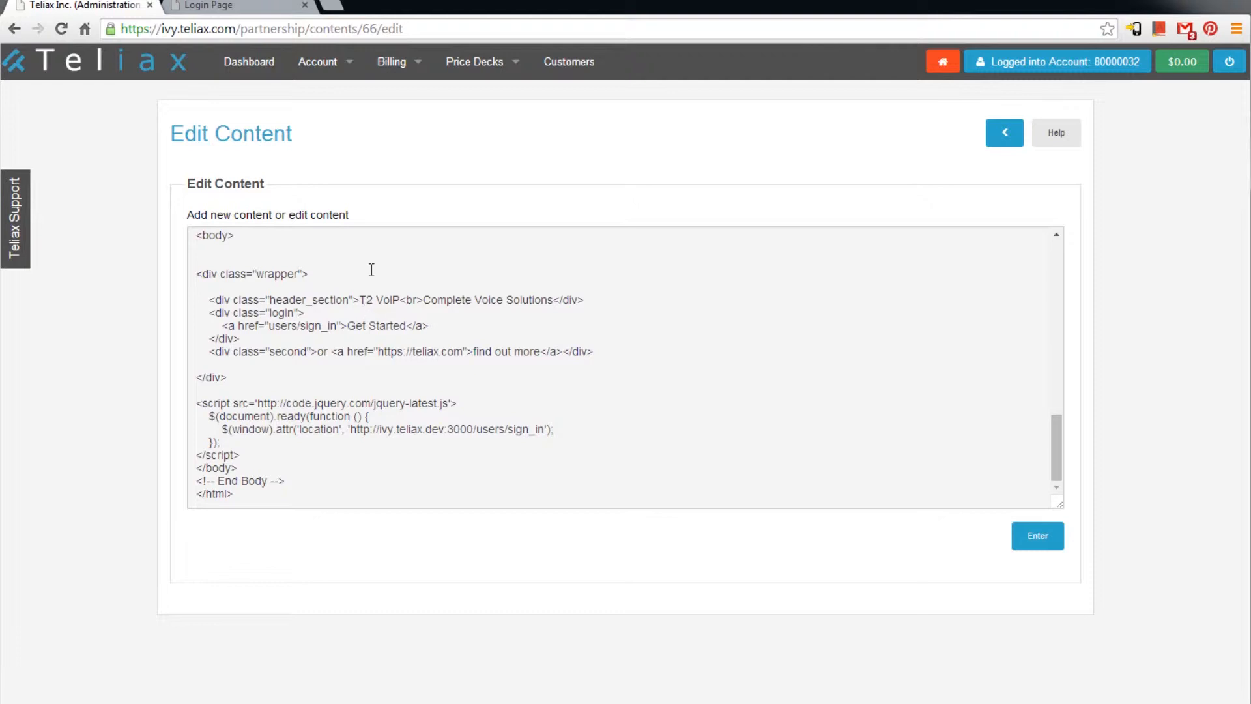
scroll(332, 243, "up", 8)
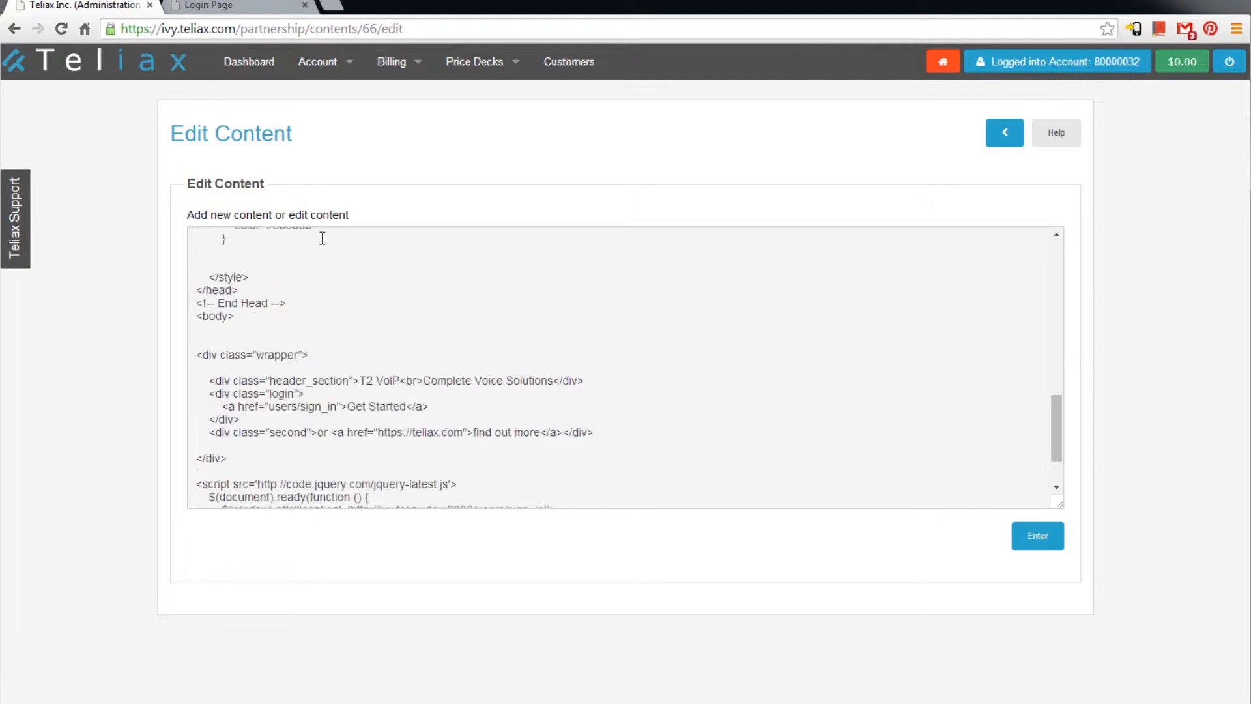
Go to the account's users and settings, open the form for adding a user and view its role options
left_click(319, 61)
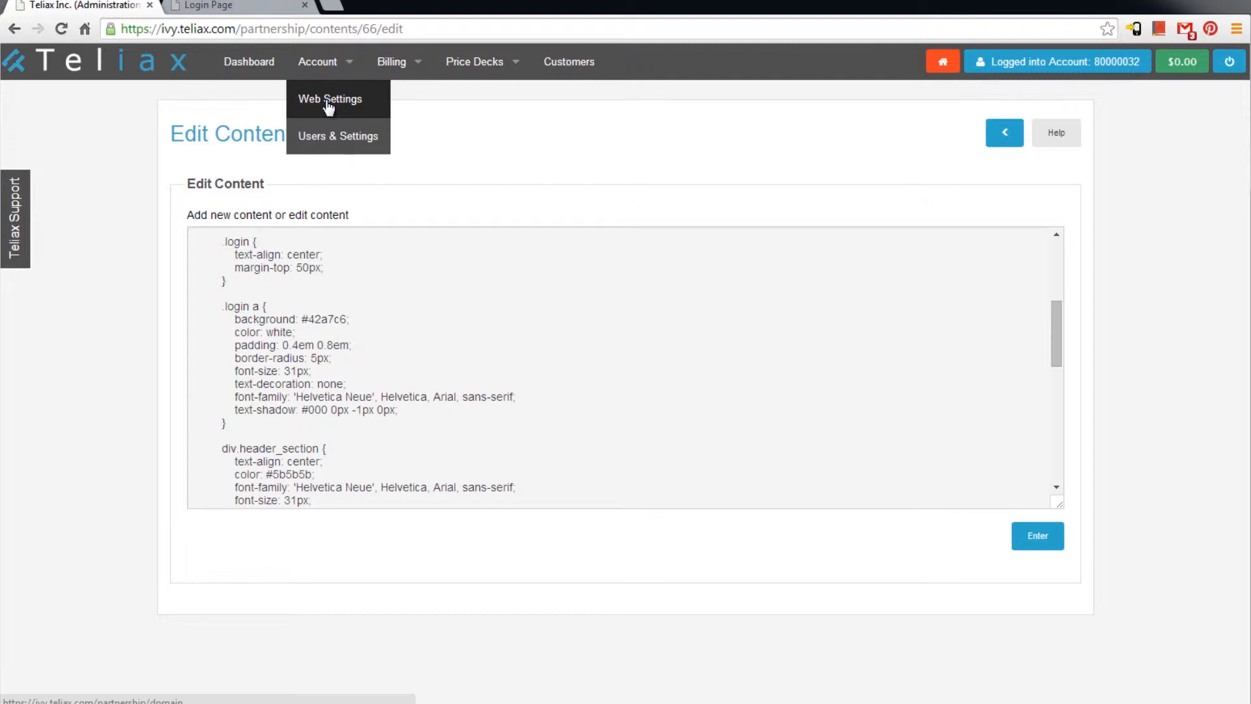
left_click(331, 136)
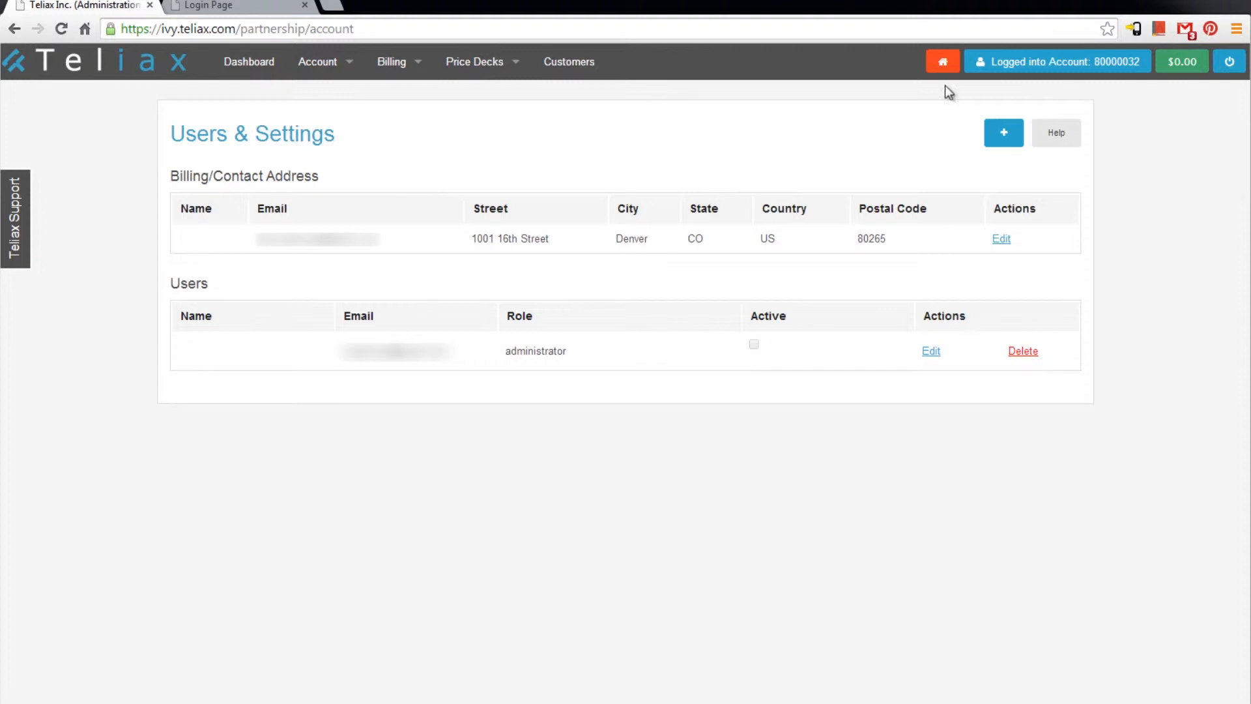
left_click(1005, 139)
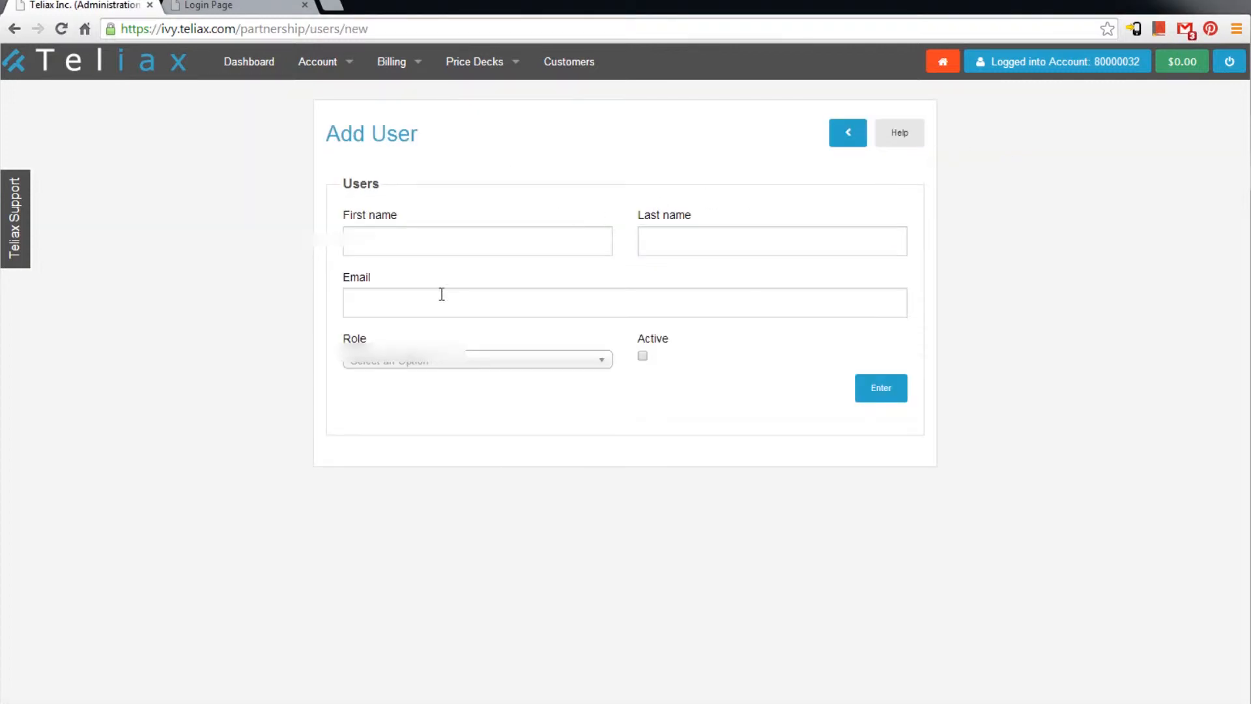
left_click(449, 362)
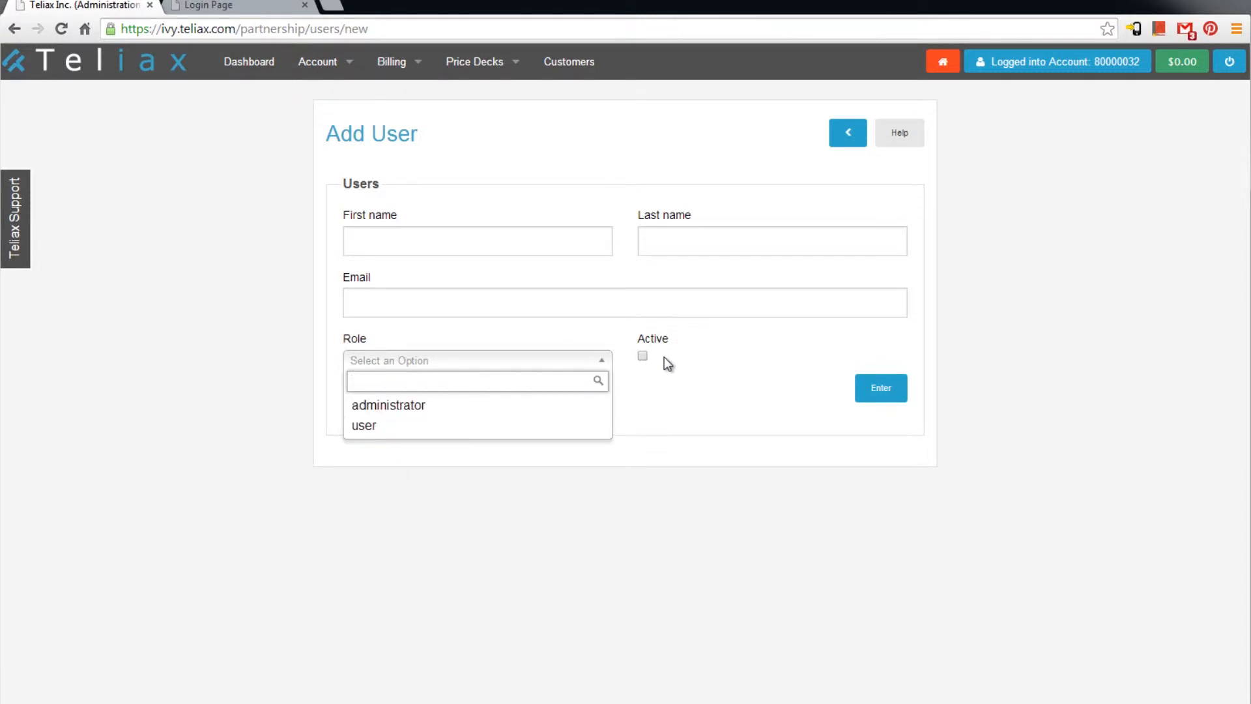
left_click(388, 68)
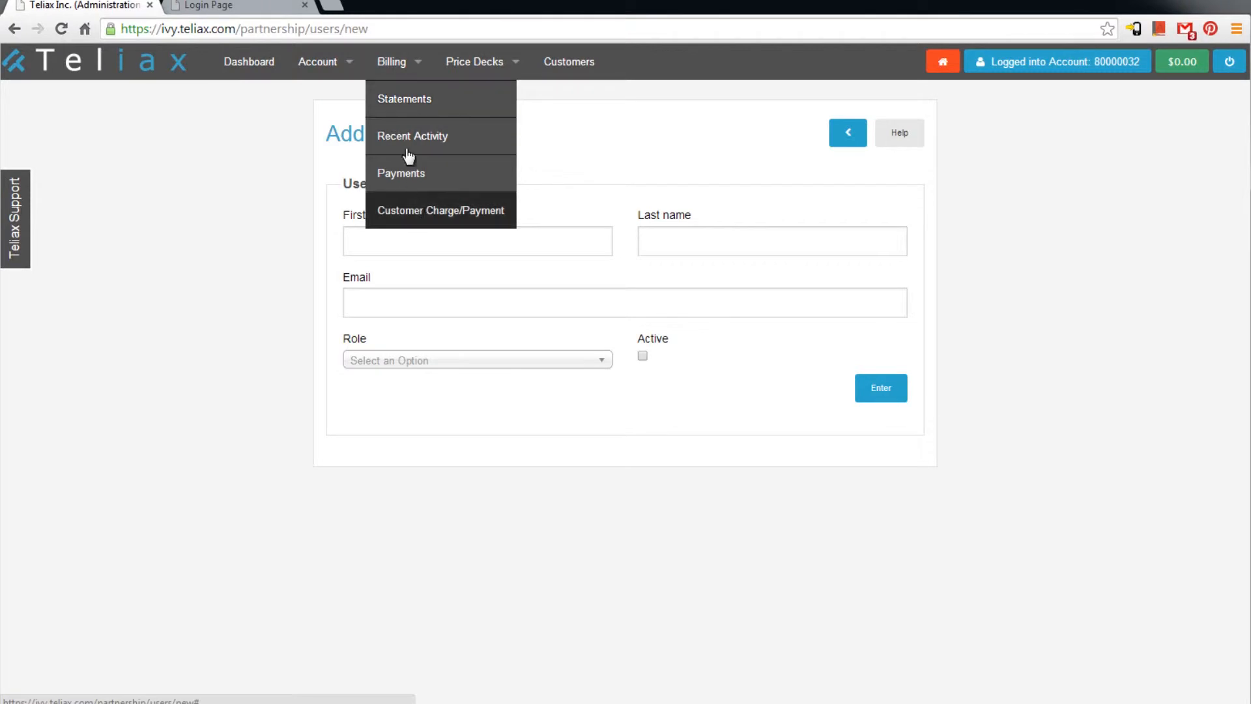
left_click(404, 99)
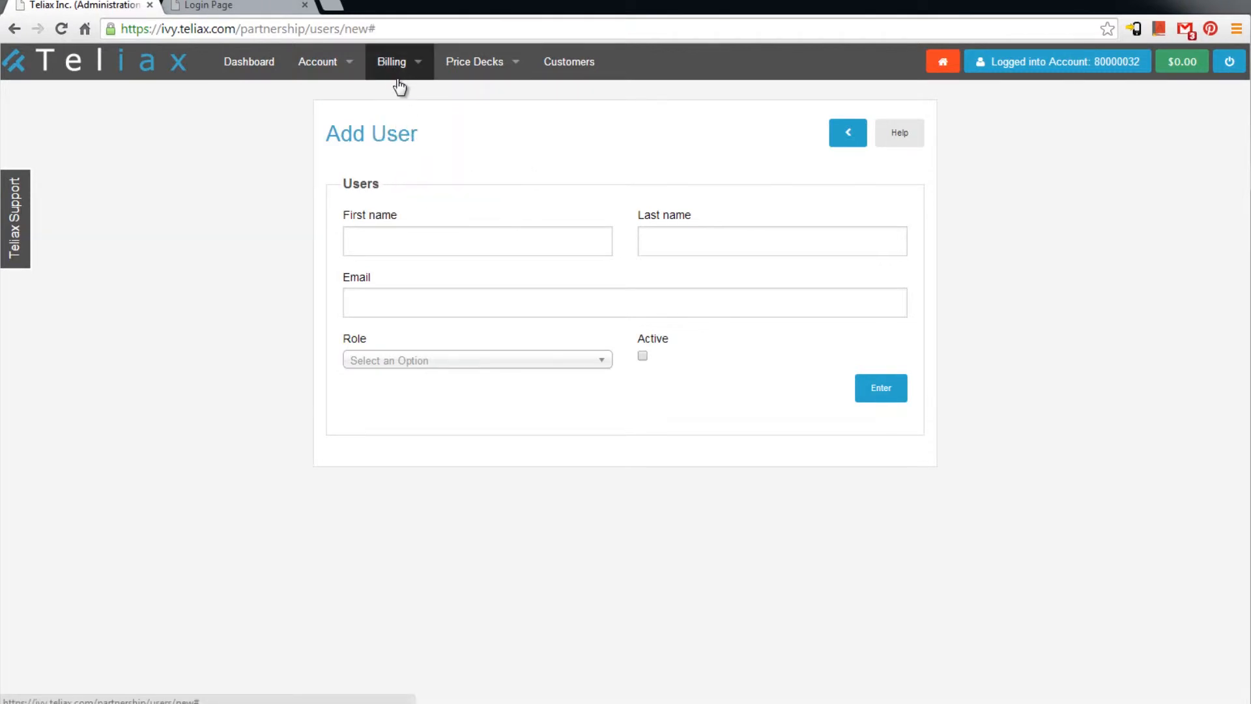
left_click(399, 72)
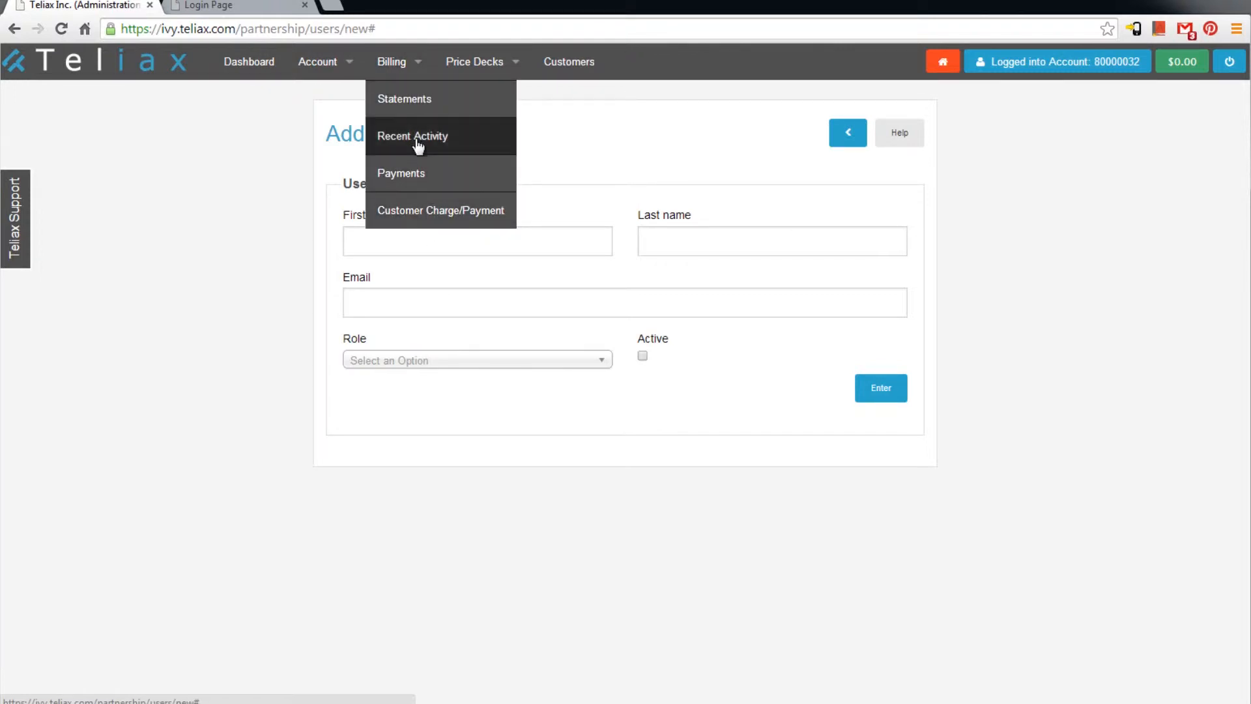
Open the Retail price deck and review its plans and the cost, markup and à la carte price of its items
left_click(475, 65)
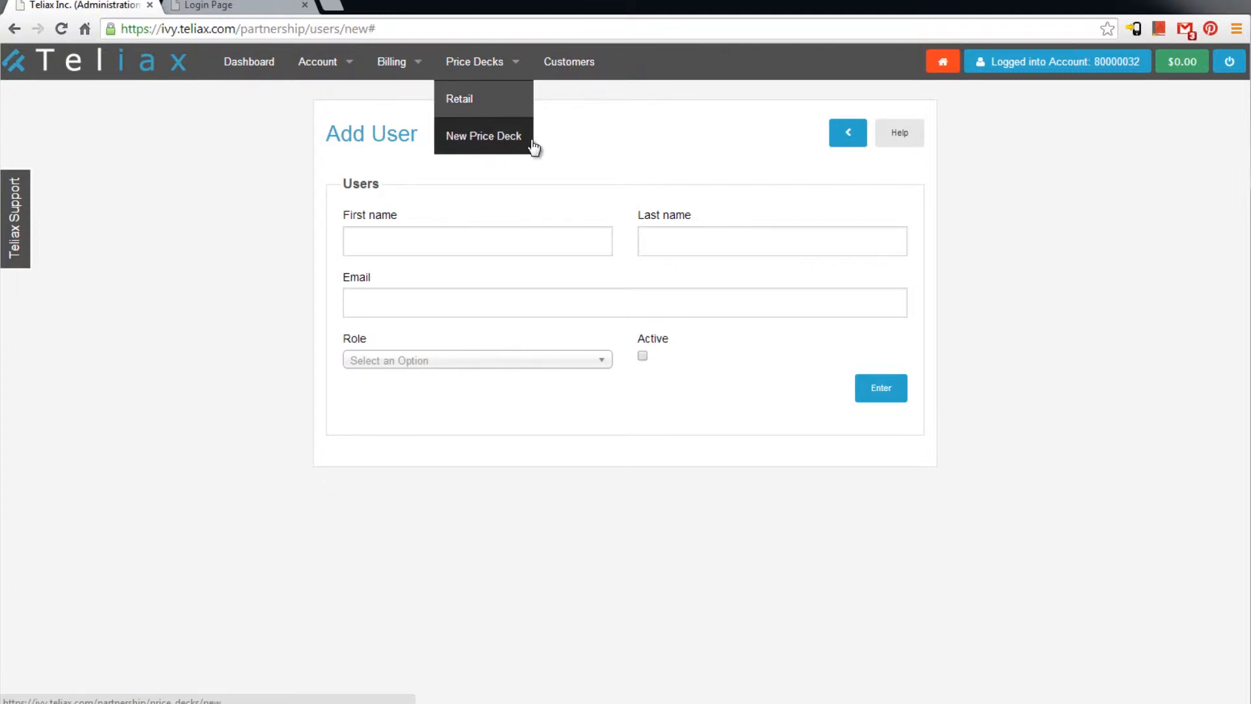
left_click(485, 116)
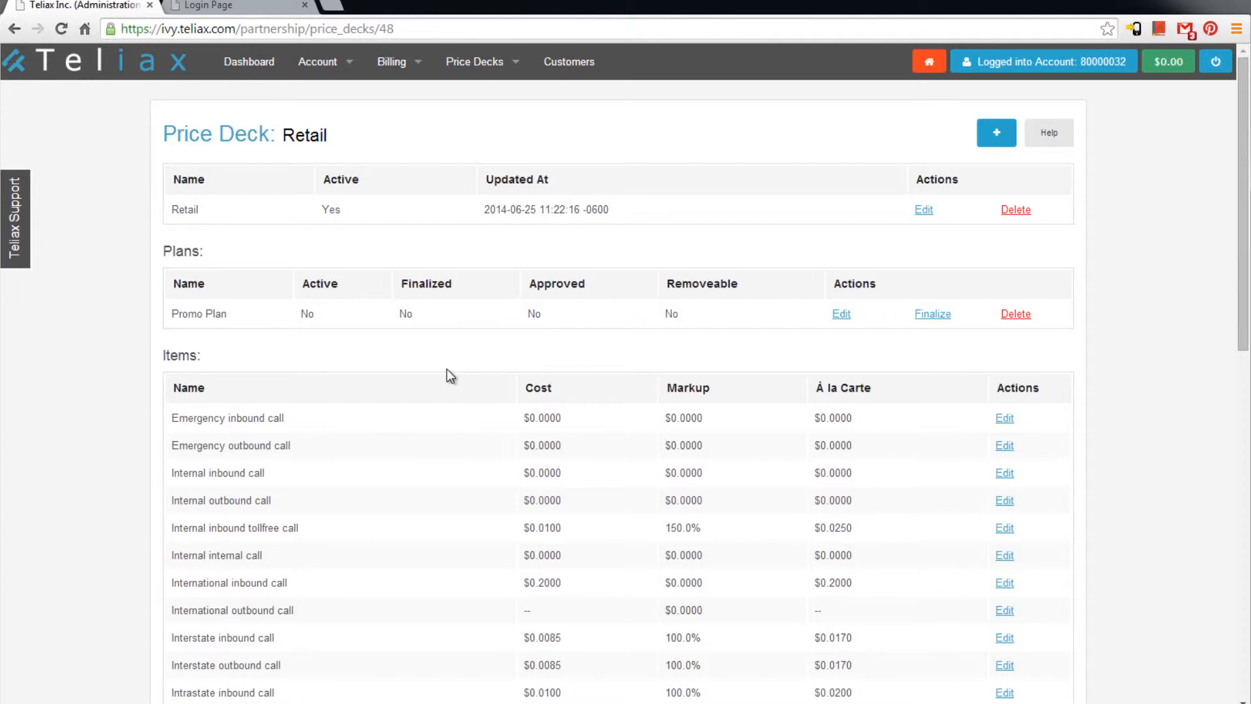
scroll(694, 363, "down", 1)
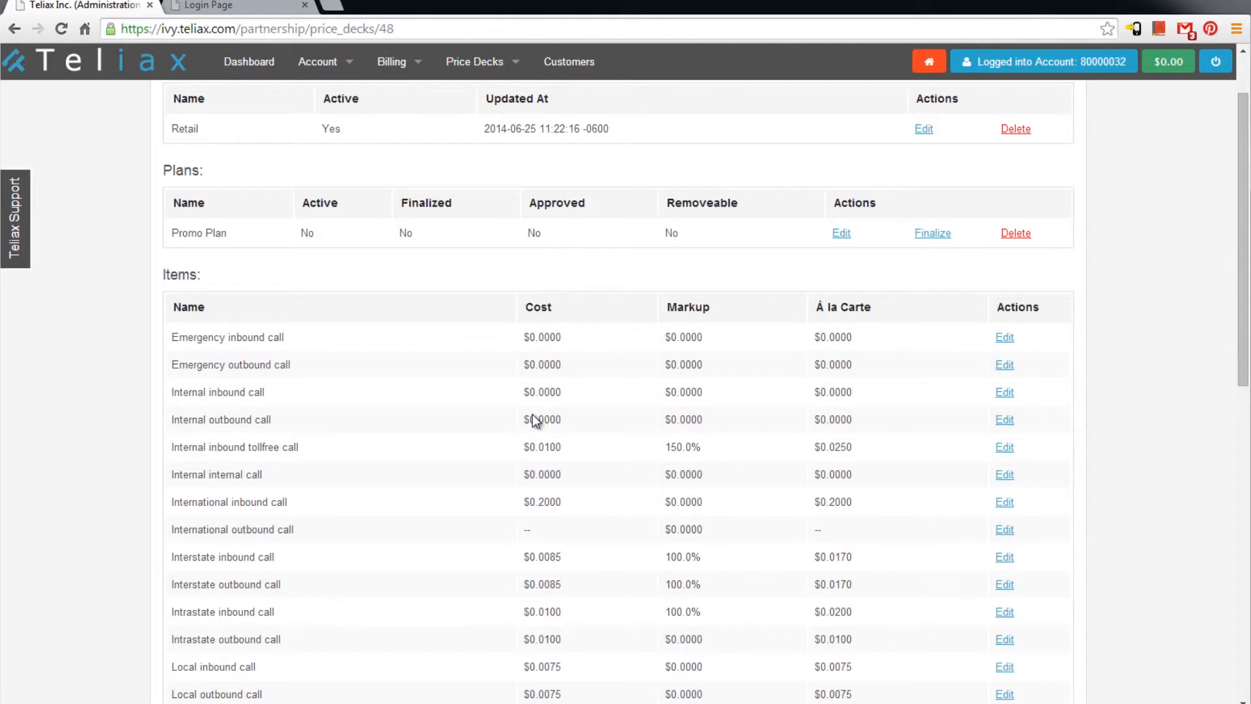
scroll(535, 419, "up", 1)
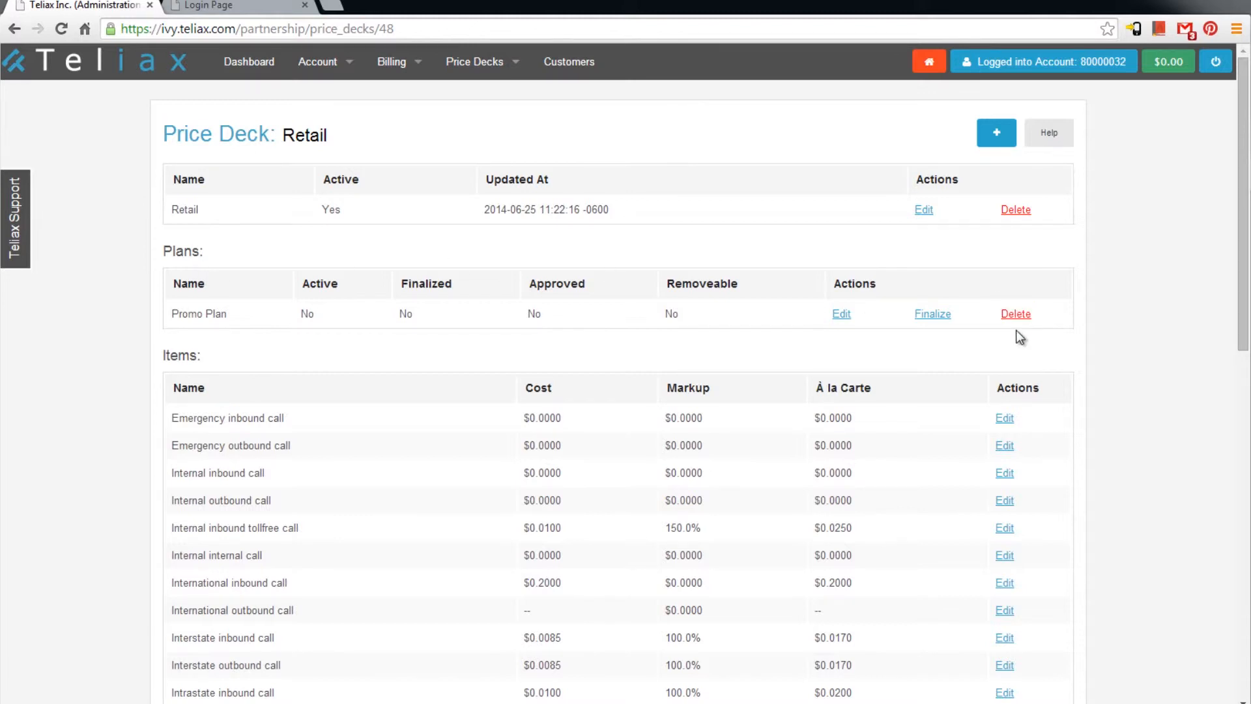
scroll(754, 449, "down", 1)
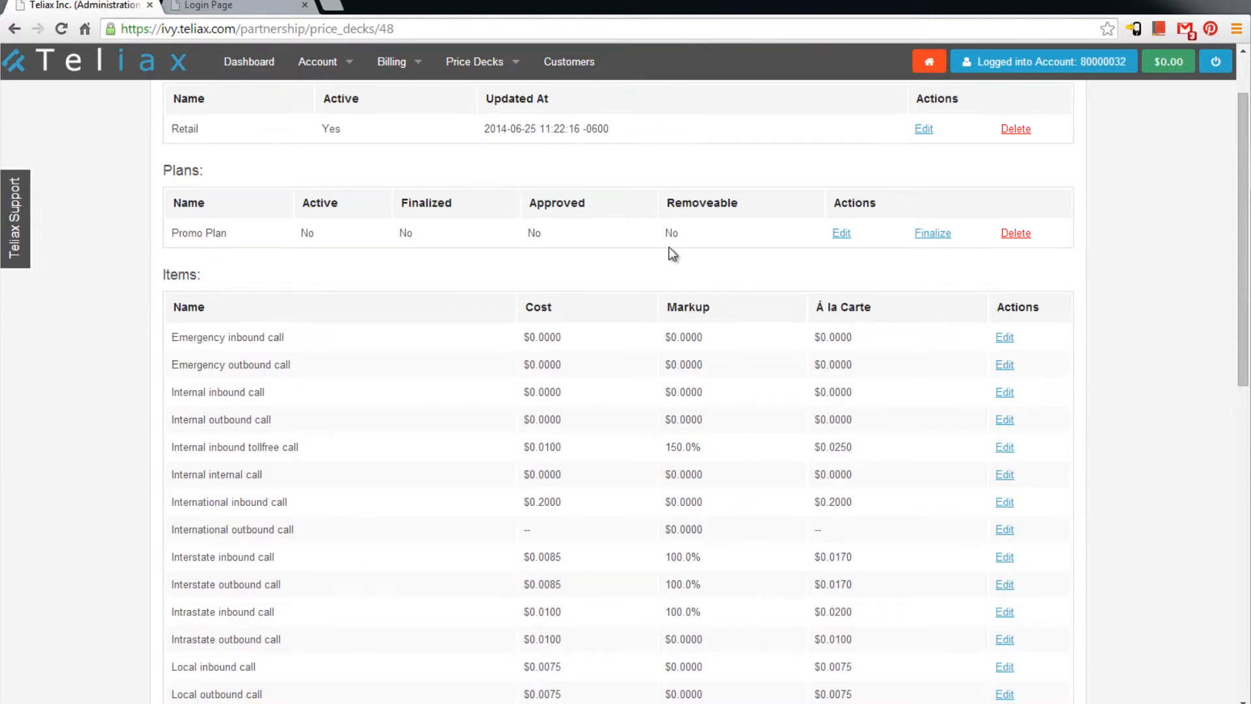
scroll(645, 253, "up", 2)
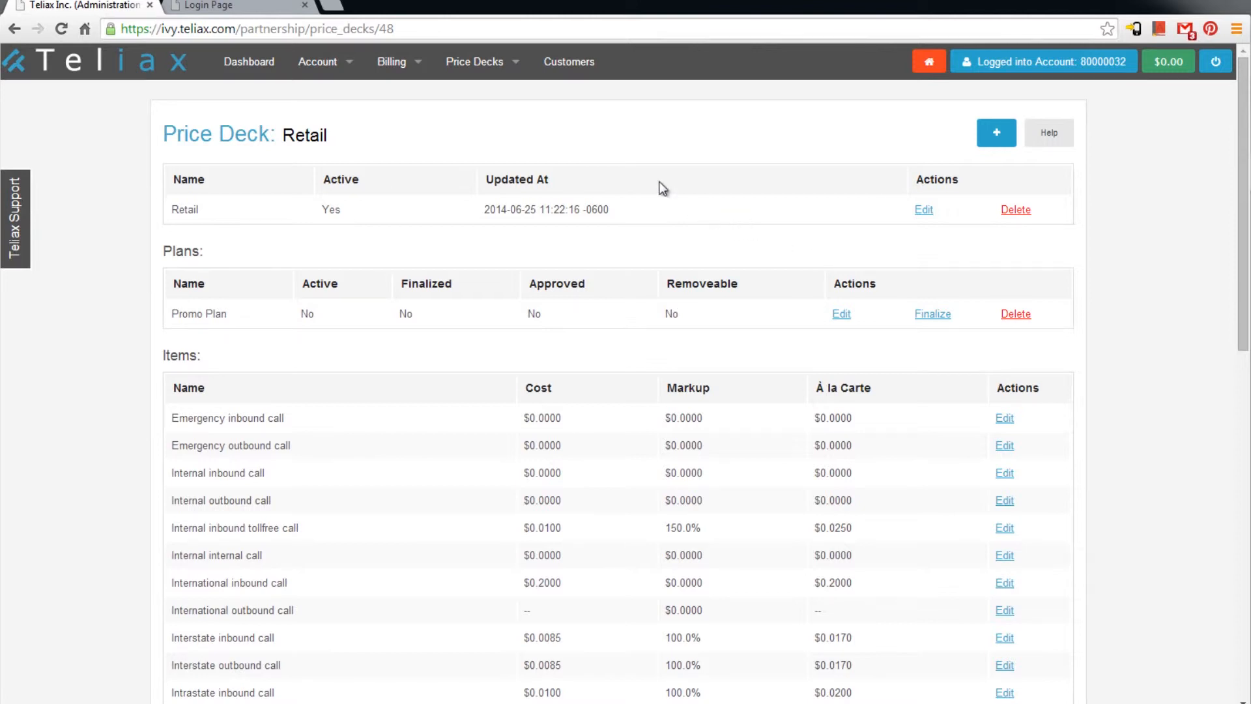
Go to the customers list and log in to the Acme Widgets account with Support Login
left_click(494, 65)
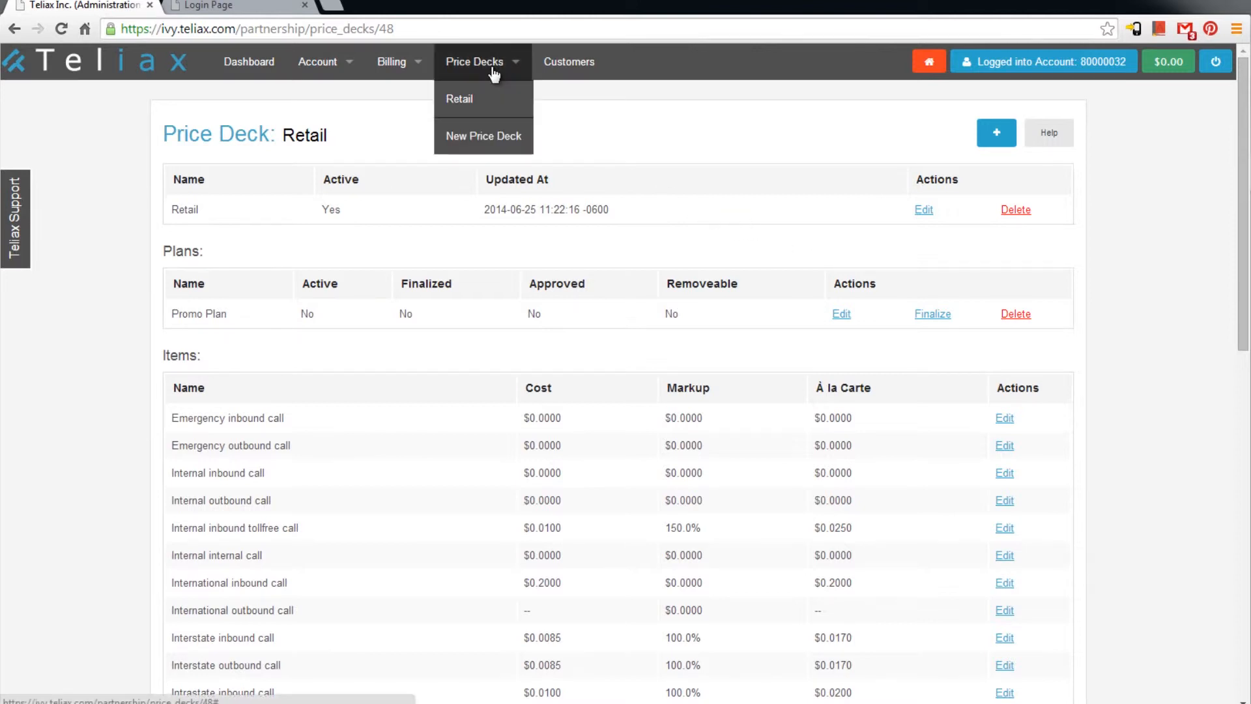
left_click(569, 62)
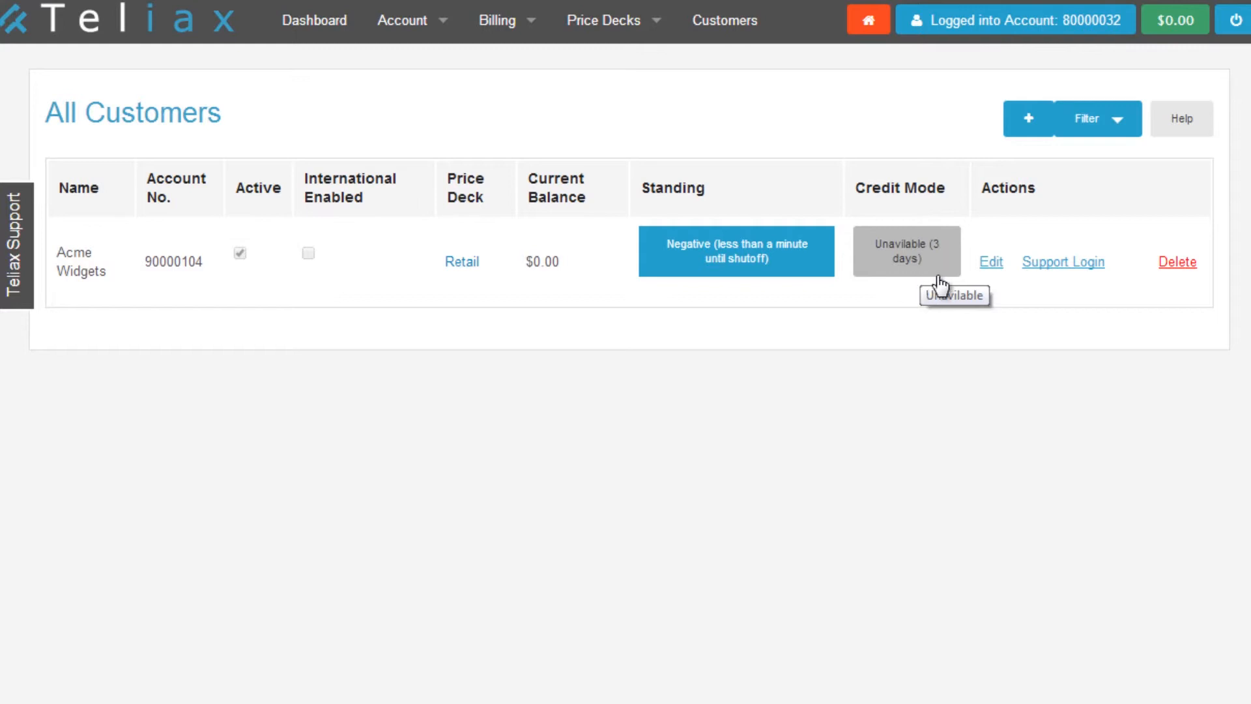
left_click(1046, 267)
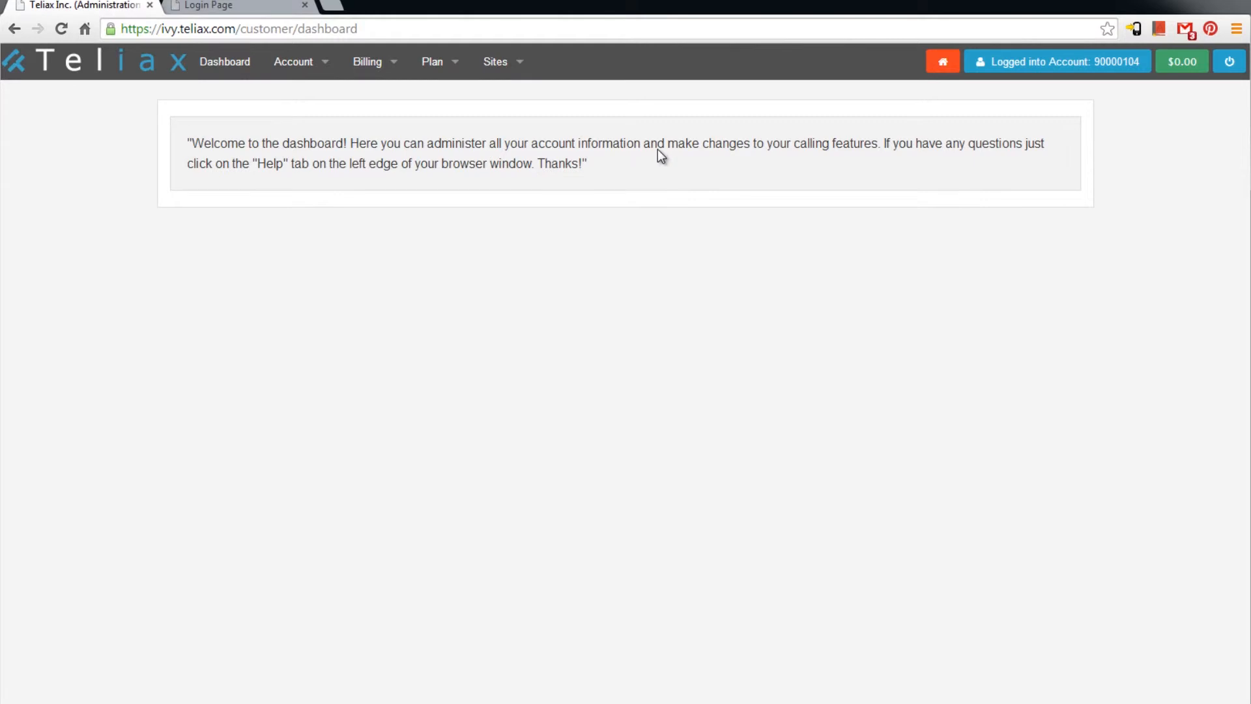
Open the customer's billing payments page and show the options for adding a payment method
left_click(295, 72)
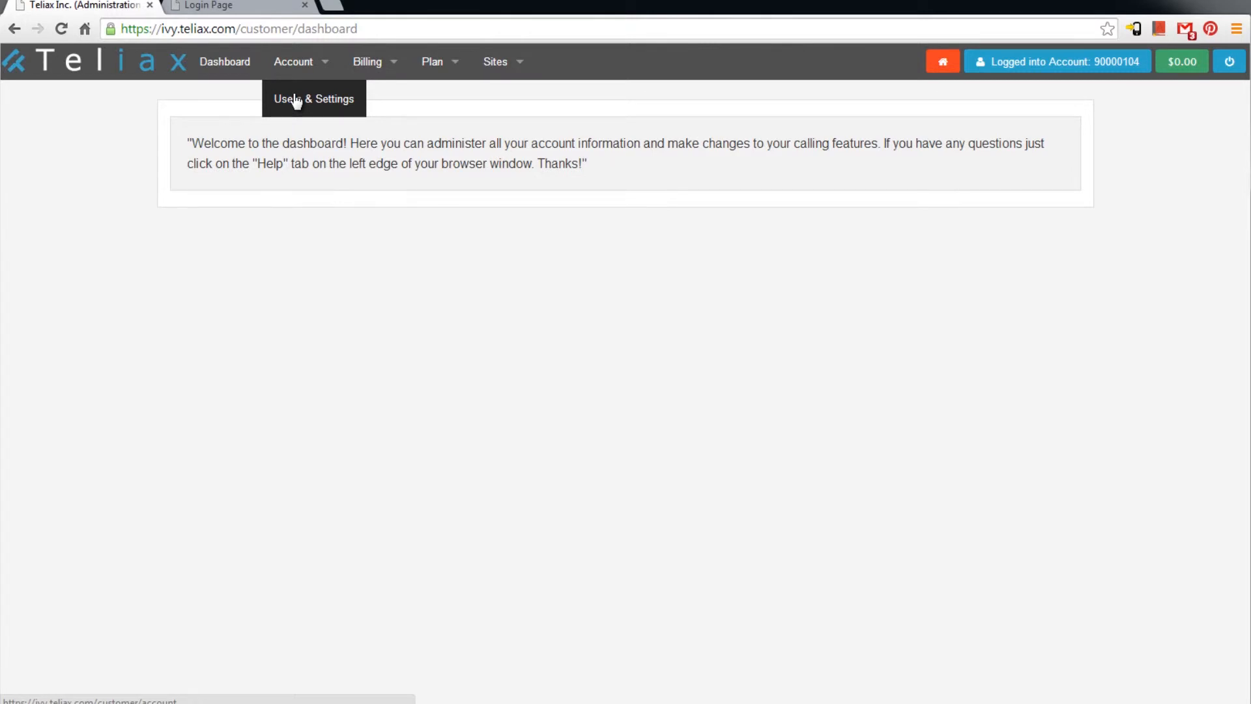
left_click(371, 73)
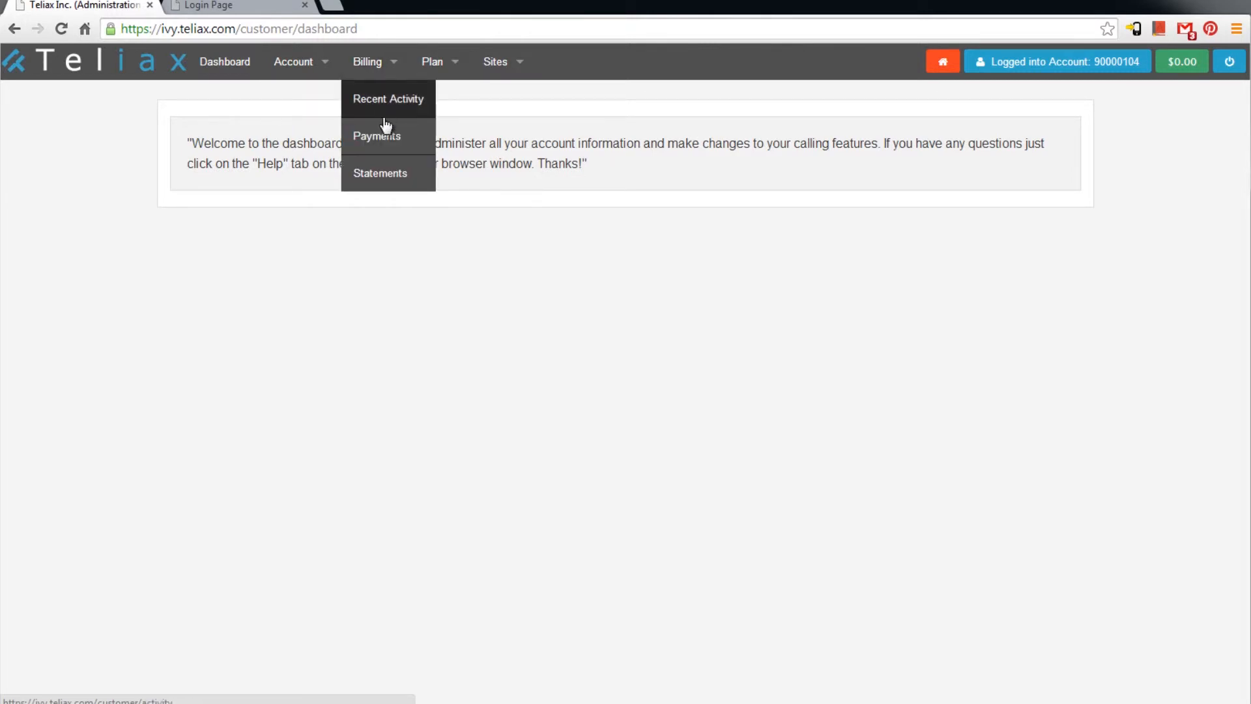
left_click(377, 141)
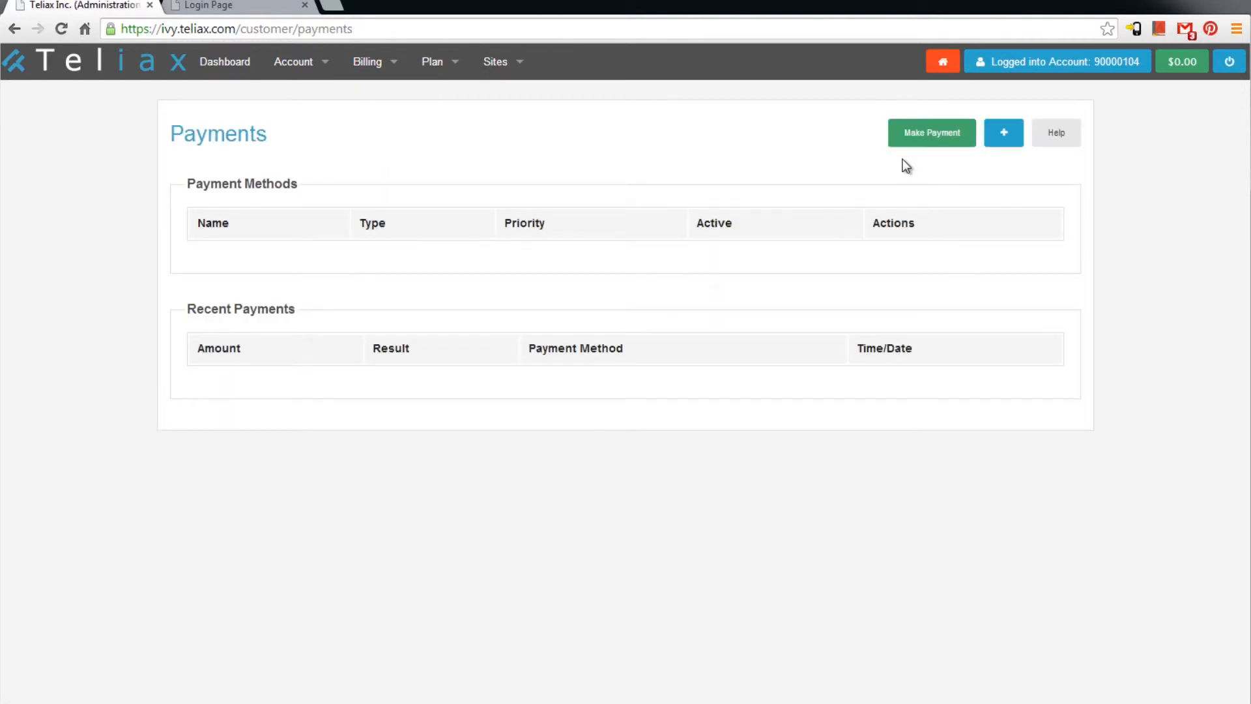
left_click(1003, 134)
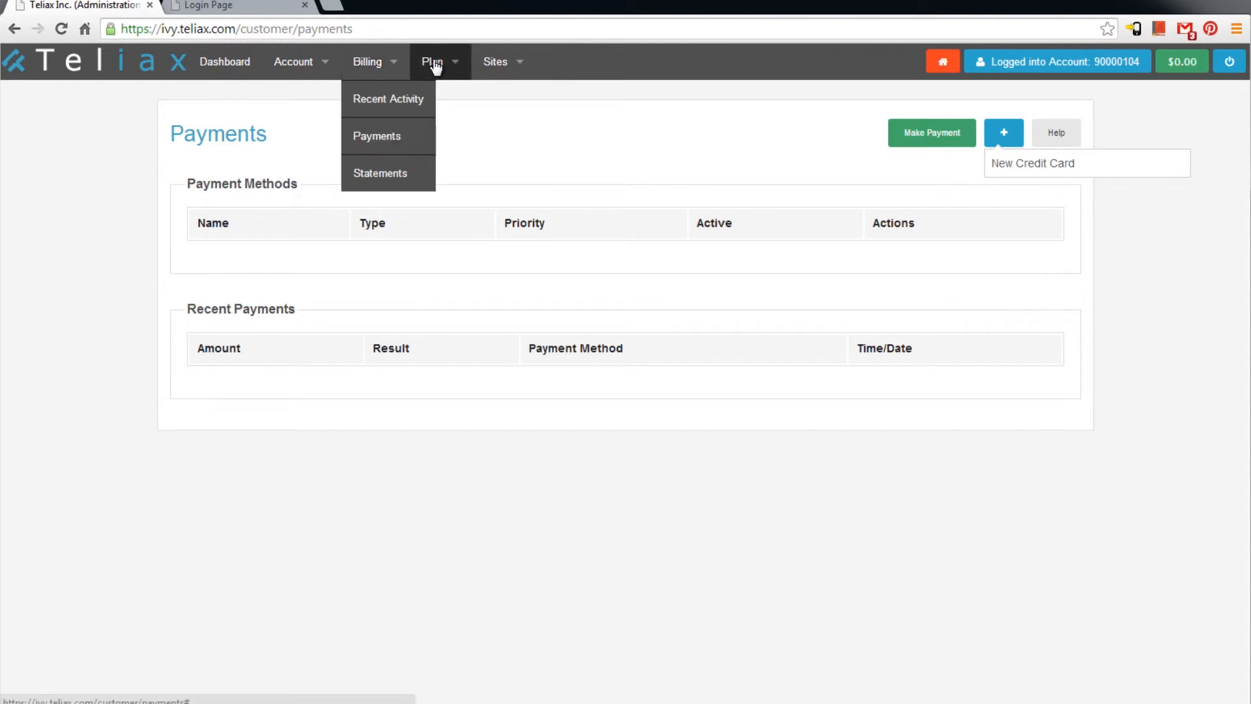
Review the customer's current à la carte rates and the available plans in plan management
mouse_move(434, 63)
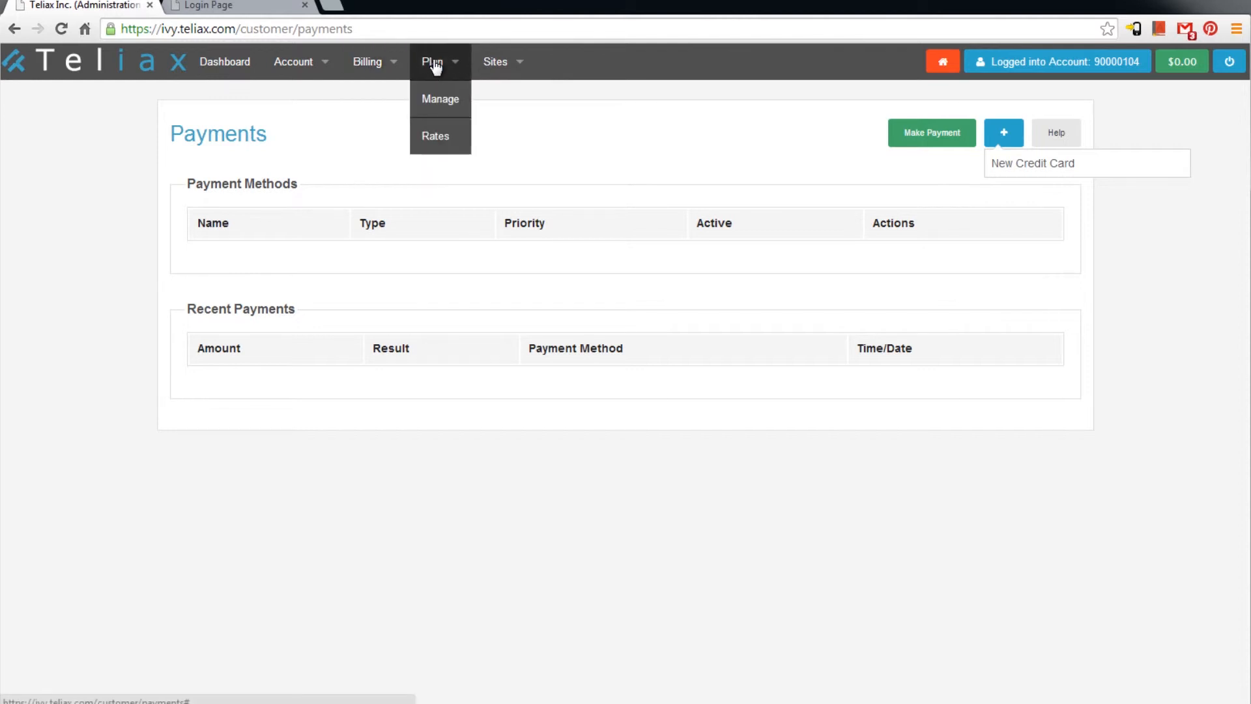
left_click(448, 136)
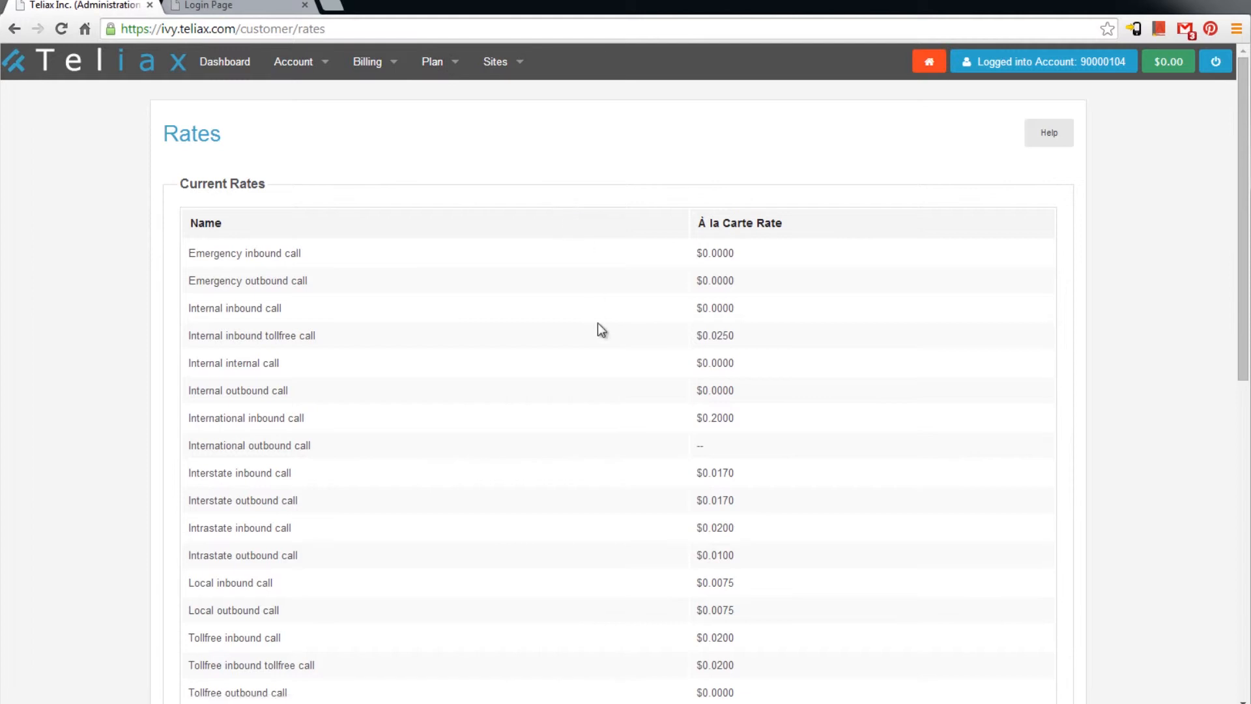
scroll(597, 322, "down", 1)
scroll(612, 377, "up", 1)
mouse_move(438, 65)
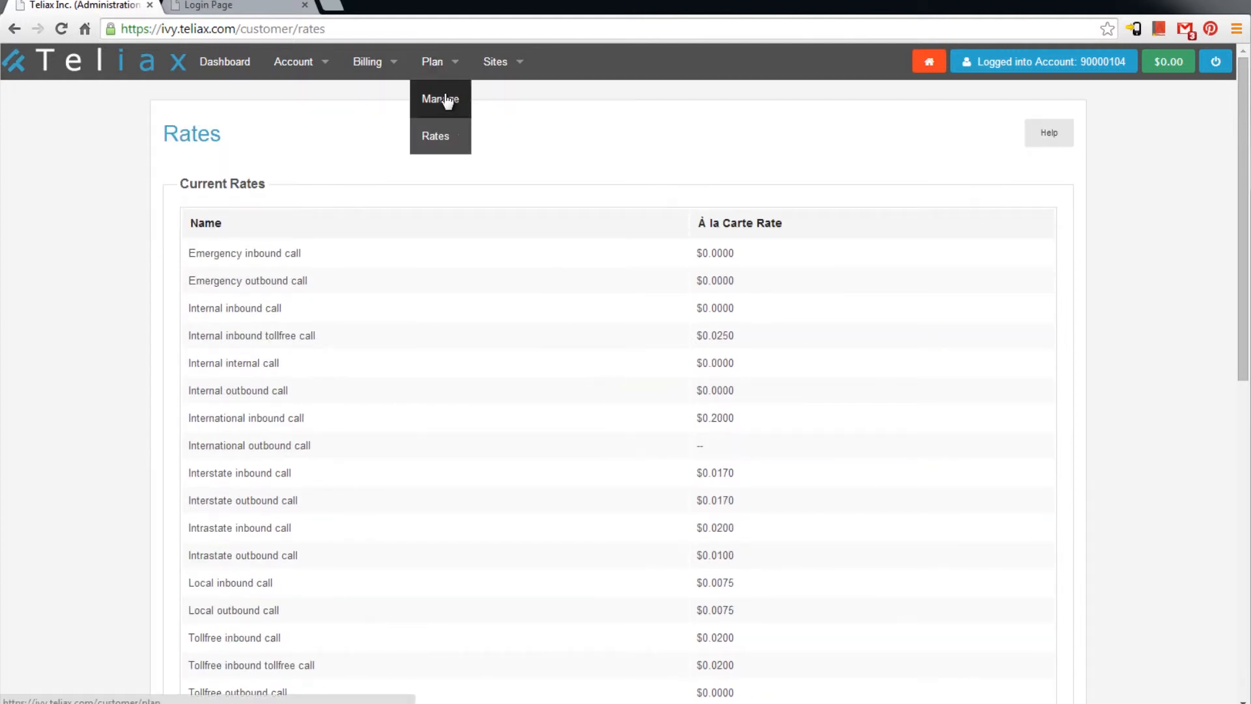
left_click(442, 98)
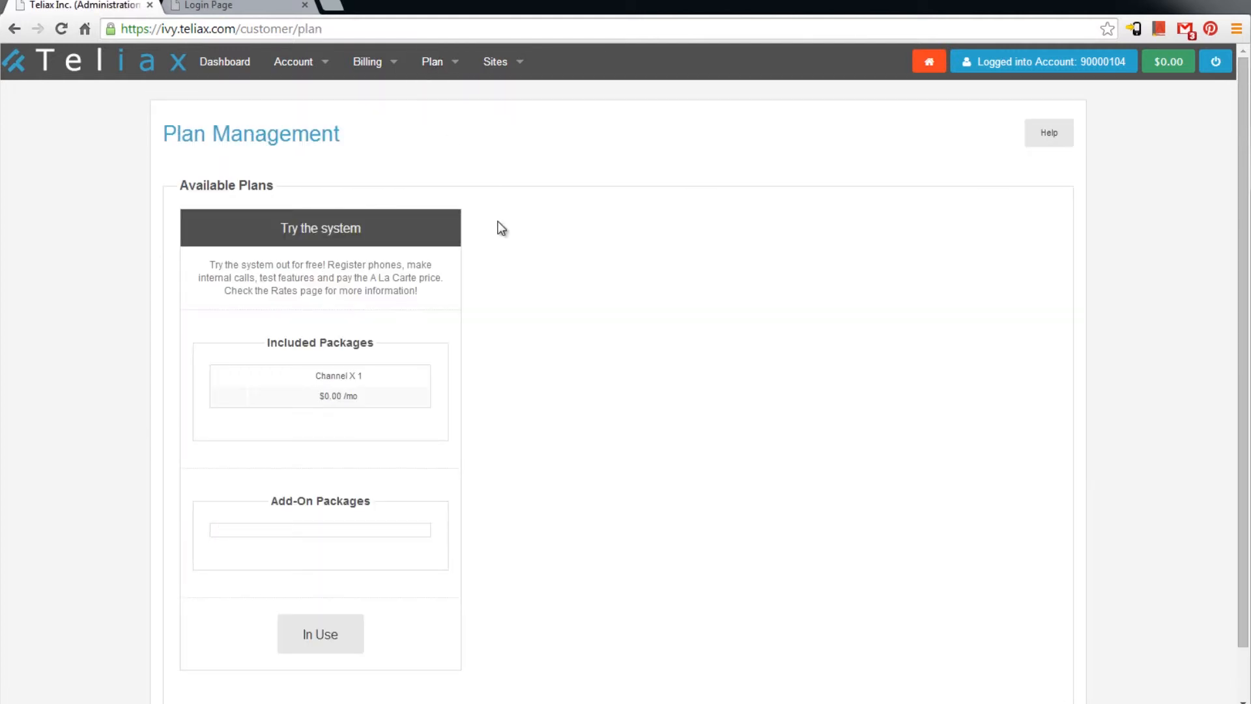
scroll(499, 226, "down", 1)
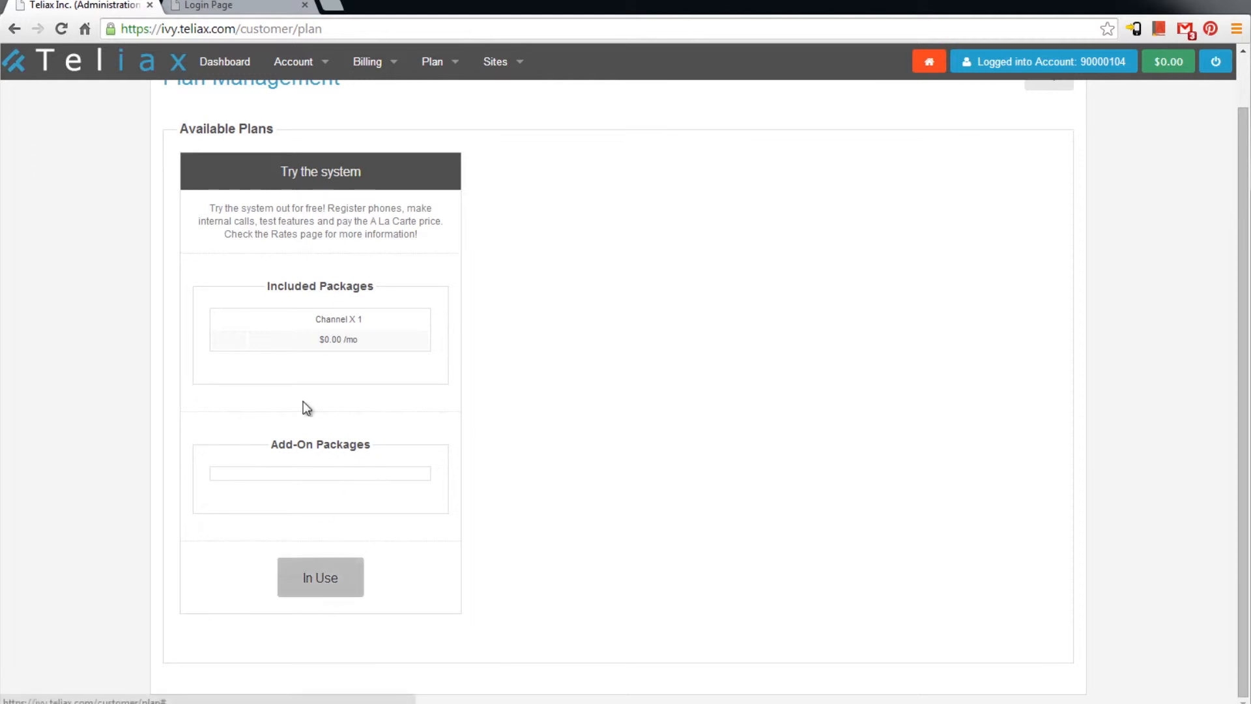
scroll(392, 234, "up", 1)
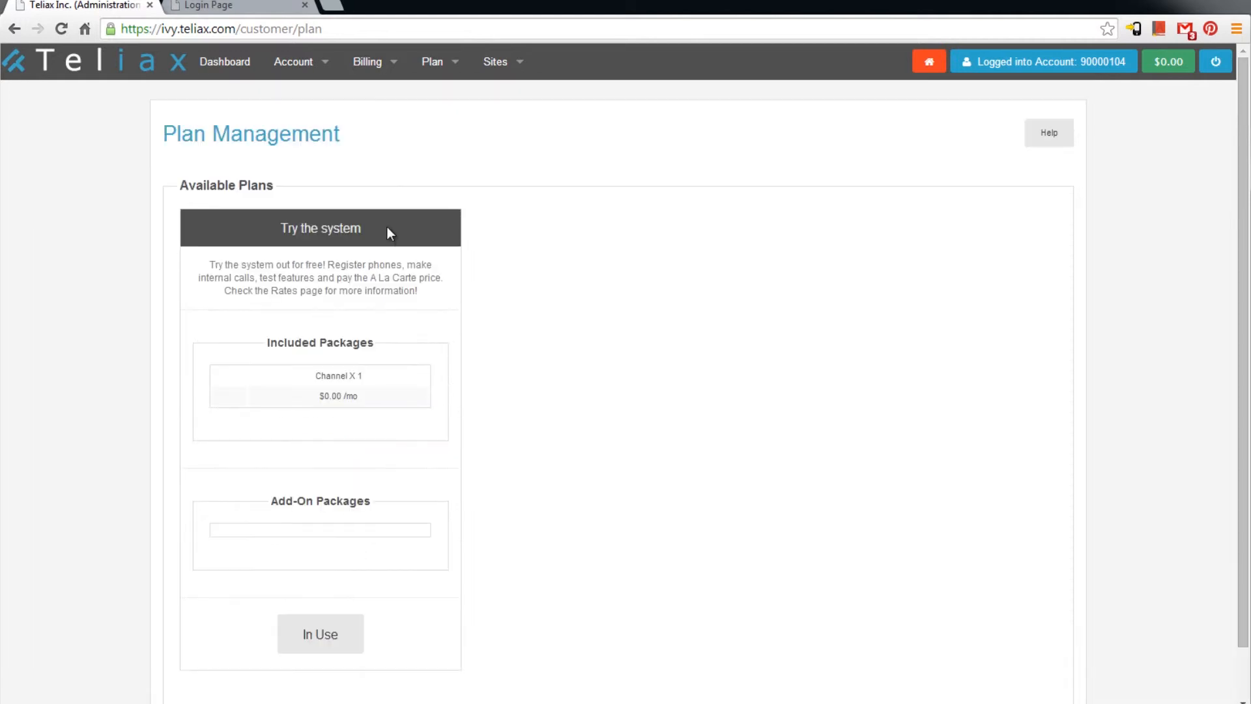
Start a new active site for the customer with Alien Software as the default caller ID name
left_click(498, 65)
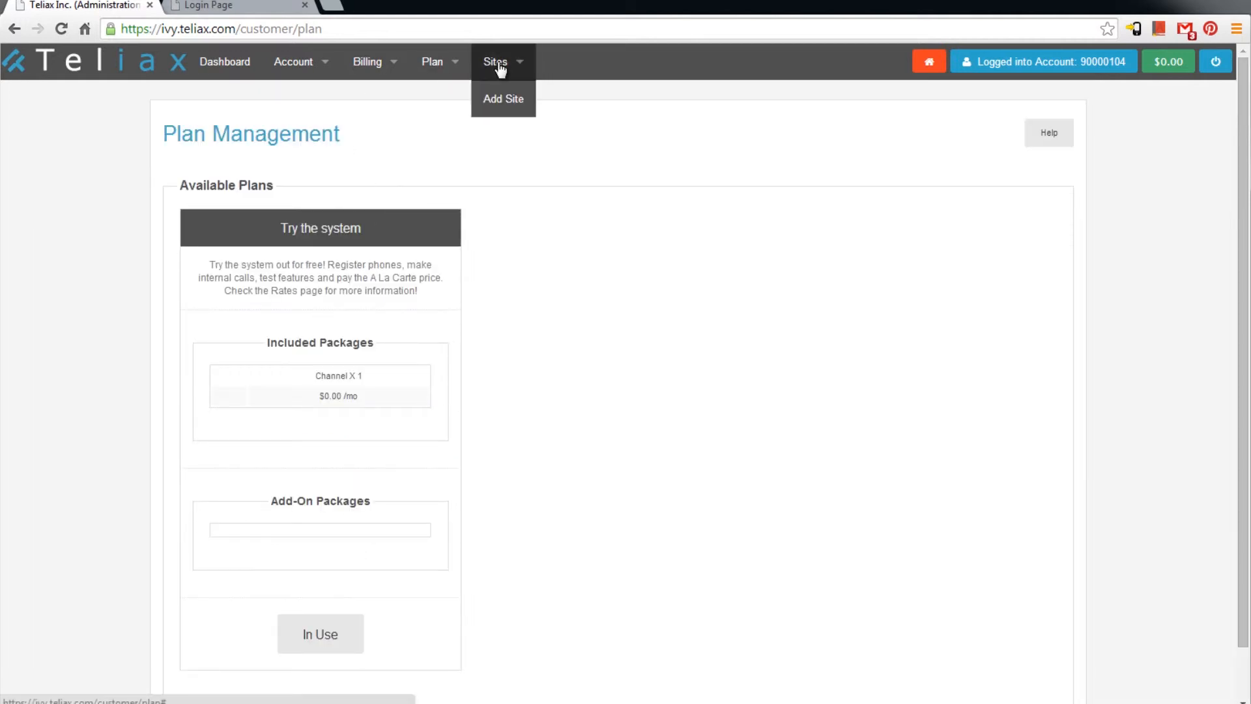
left_click(514, 102)
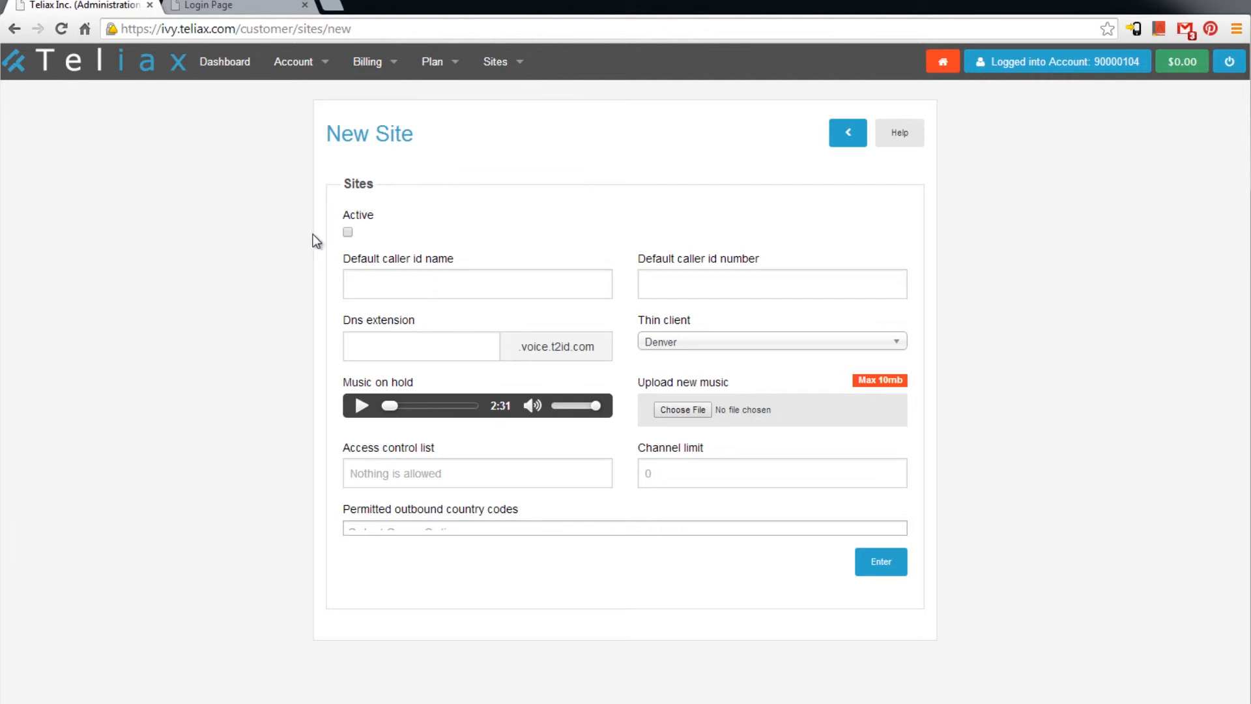
left_click(347, 233)
left_click(363, 280)
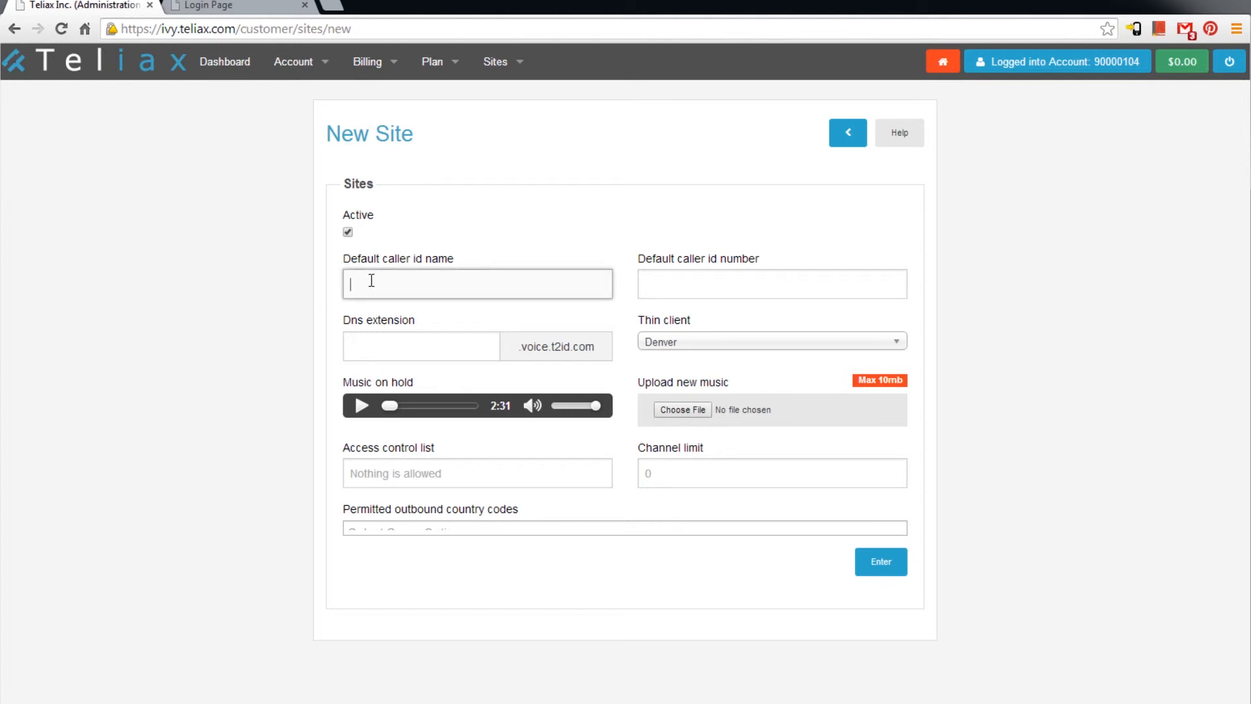
type("AL")
key("BackSpace")
type("llen Software")
key("Tab")
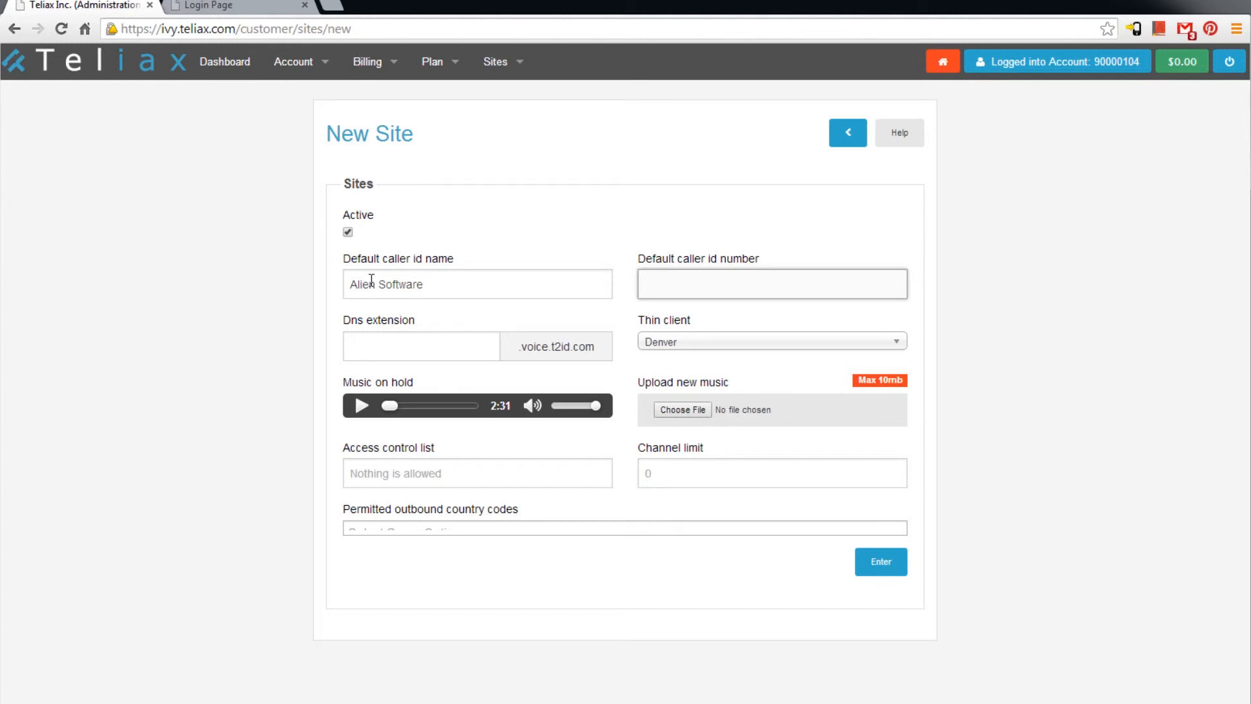
Set the new site's DNS extension to alien and choose Denver as its thin client
left_click(380, 347)
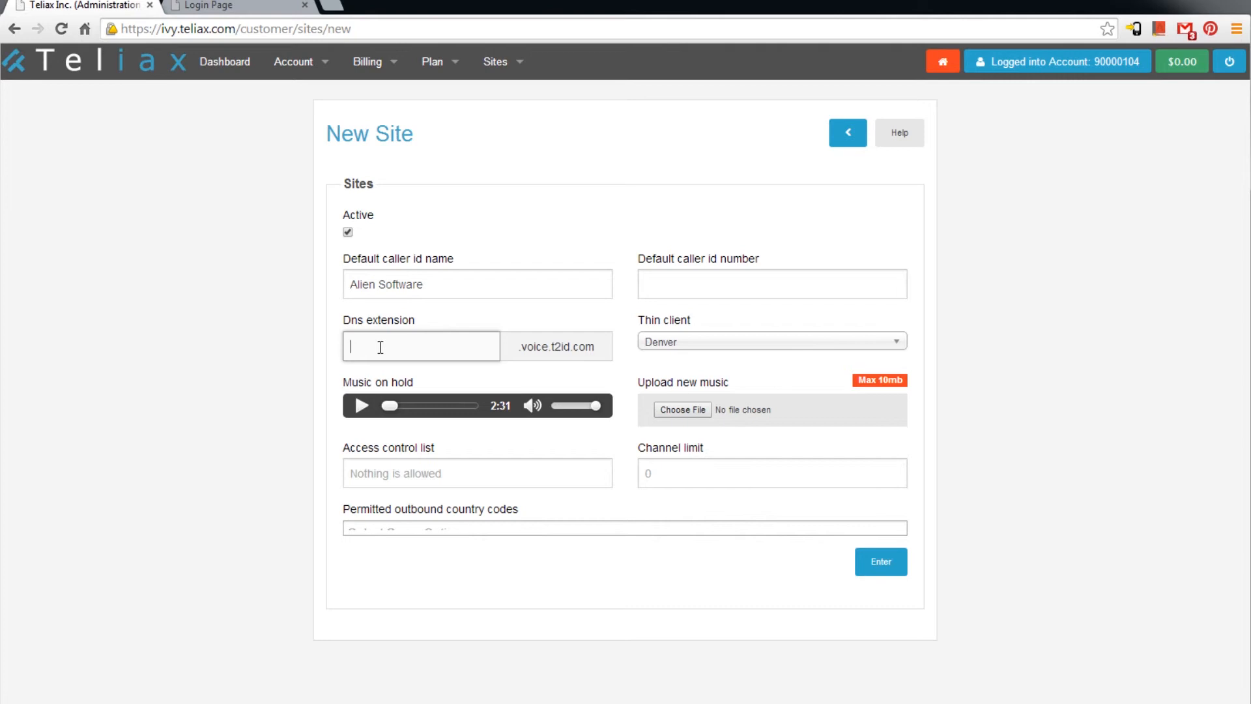
type("alien")
left_click(692, 346)
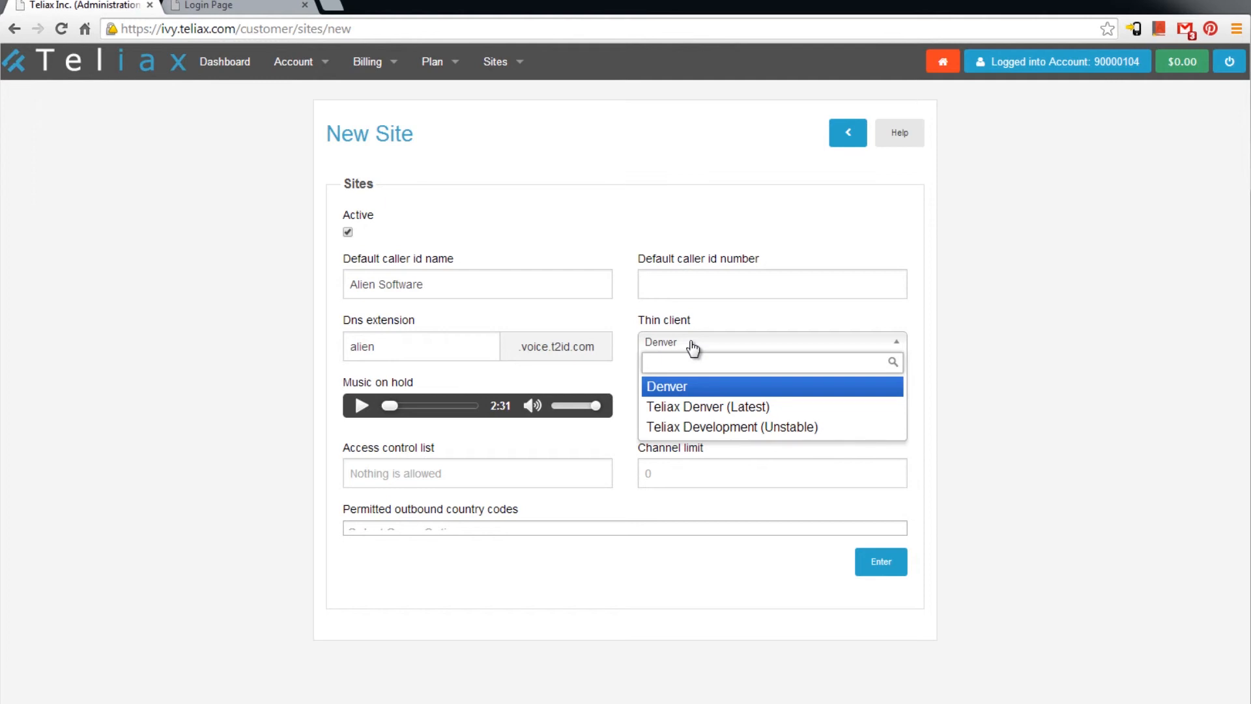
left_click(688, 392)
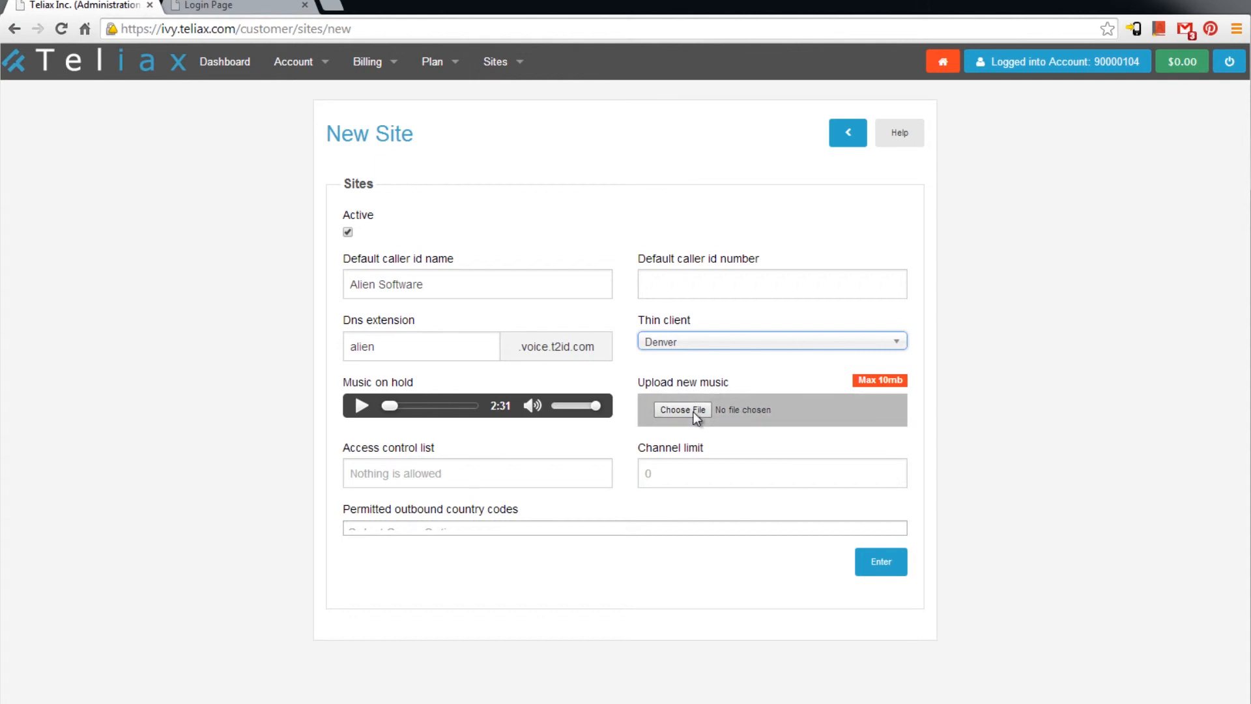
Switch to the browser tab with the sign-in page and search Google for "what is my ip"
left_click(474, 476)
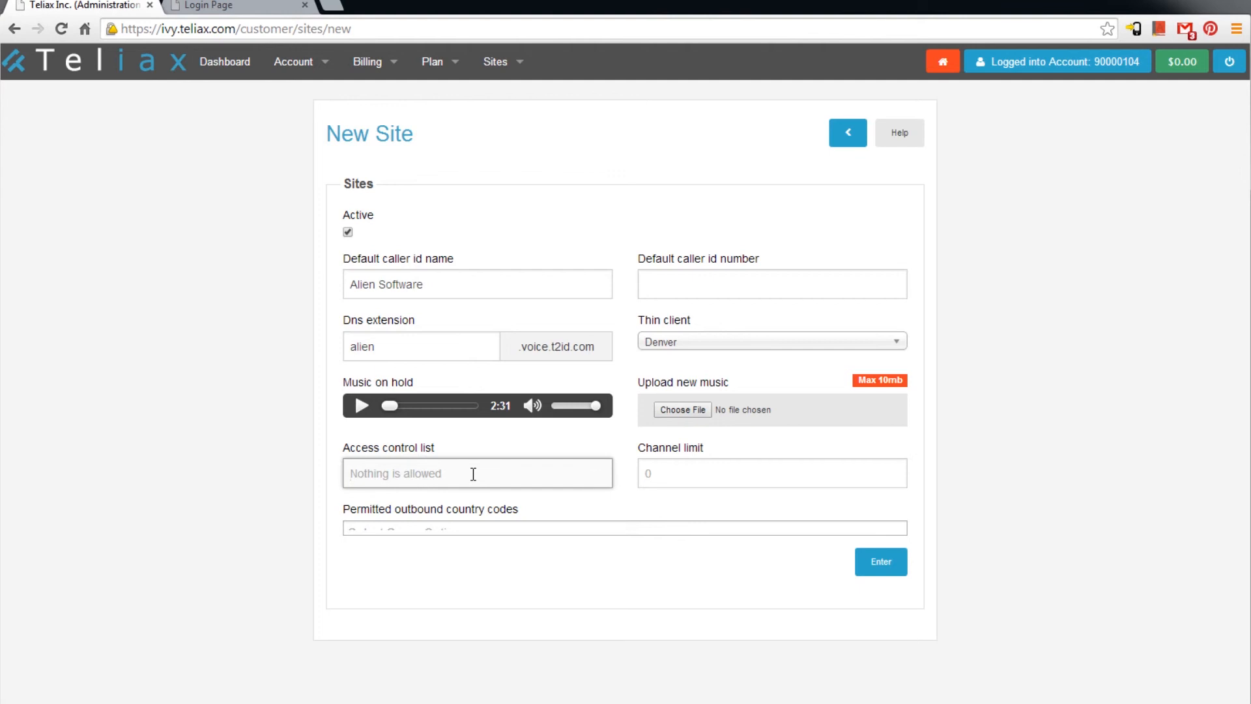
left_click(273, 13)
left_click(283, 29)
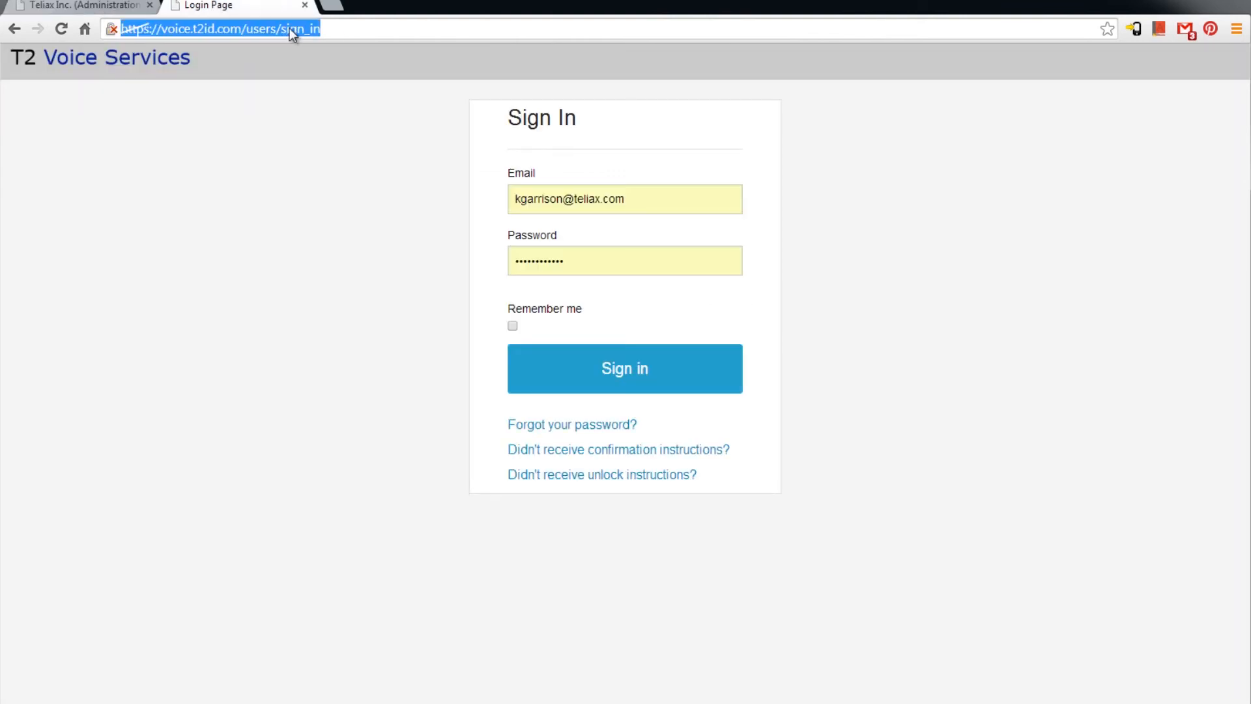
type("who is")
key("BackSpace")
key("BackSpace")
key("BackSpace")
key("BackSpace")
key("BackSpace")
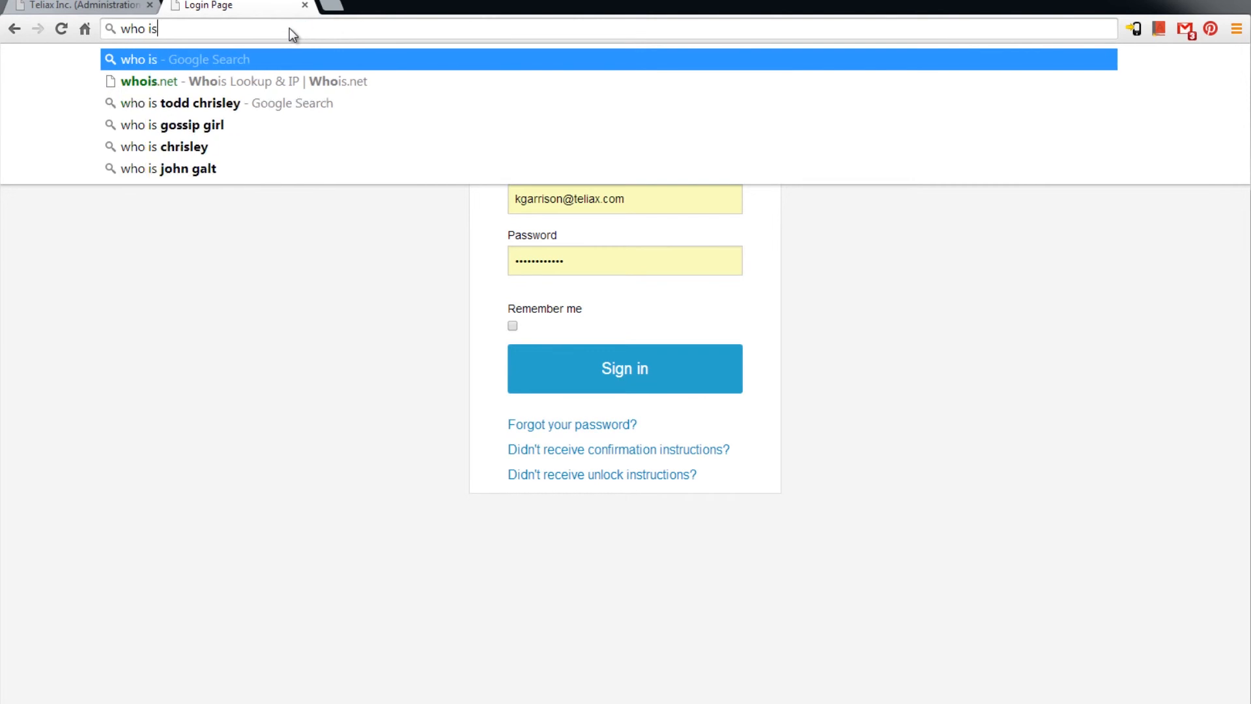
type("at")
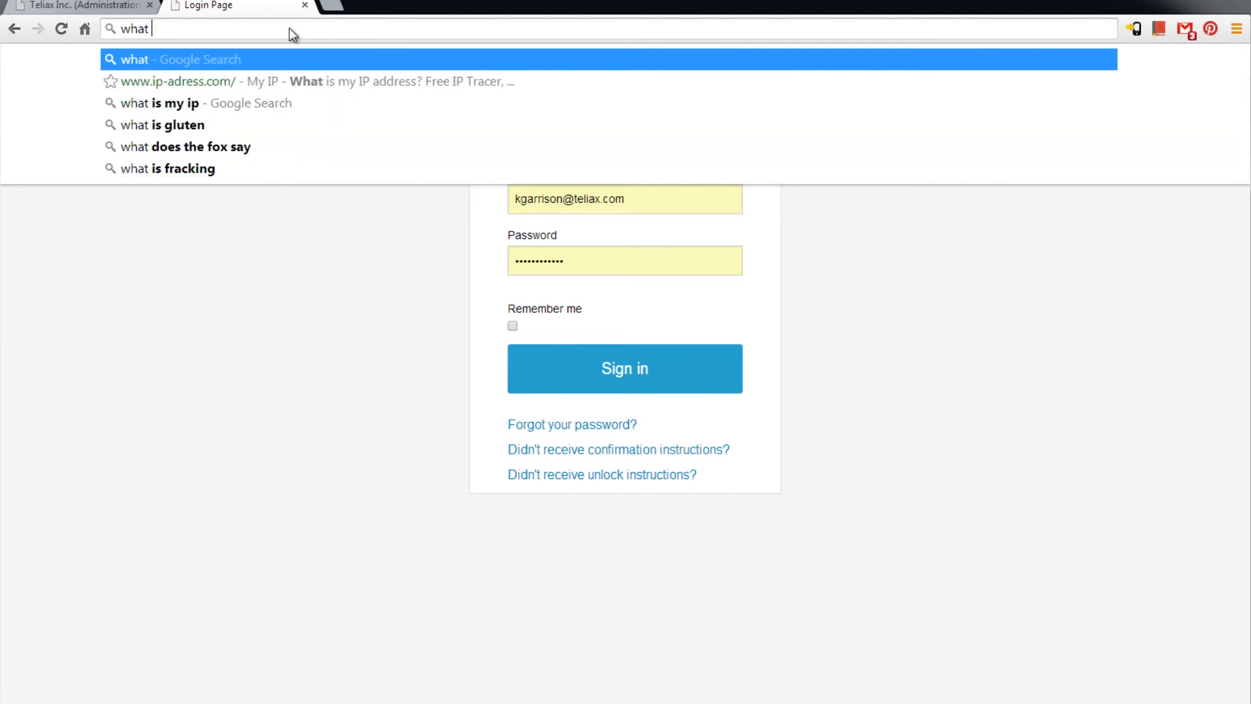
key("Down")
key("Down")
key("Return")
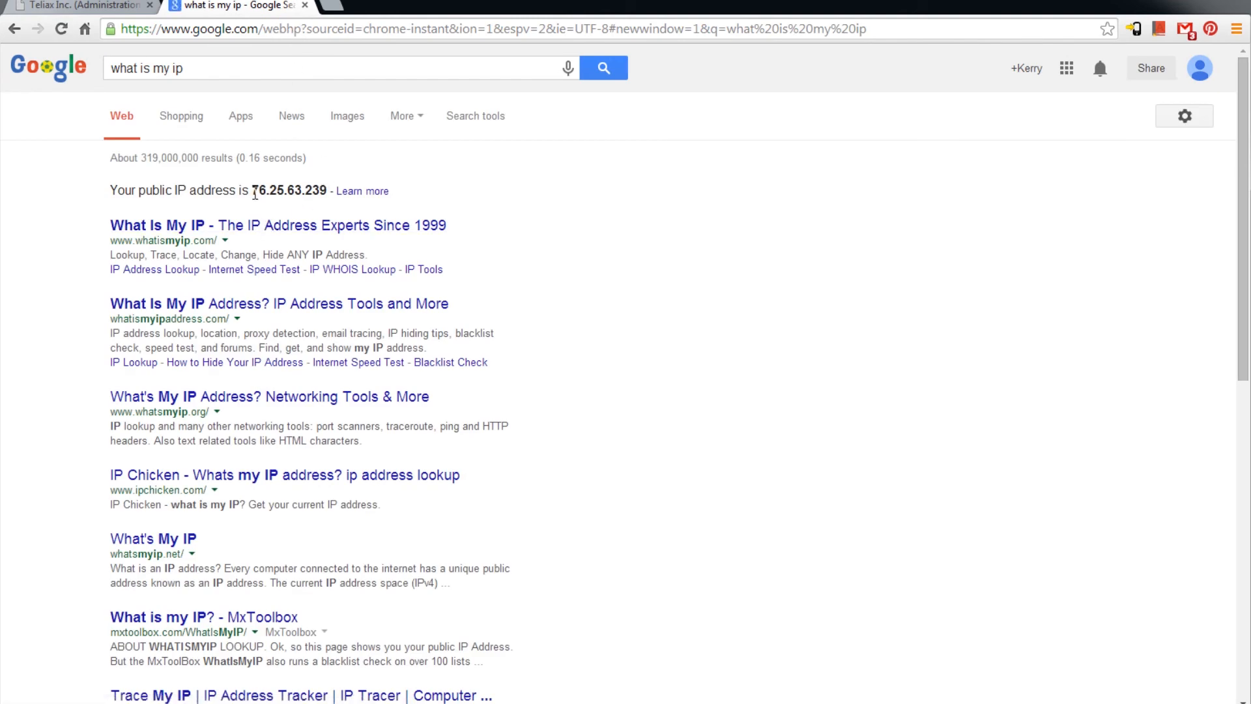
Copy the public IP address from the search results into the new site's access control list with a /32 suffix
left_click_drag(253, 190, 328, 189)
key("ctrl+c")
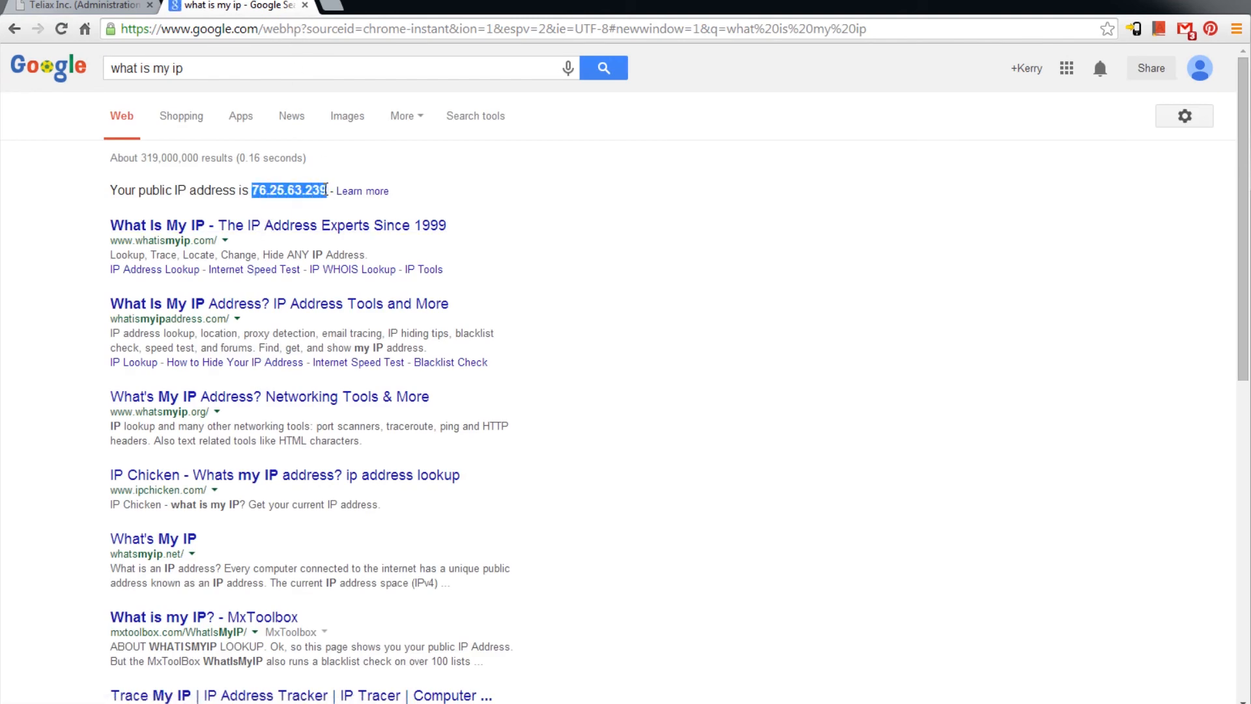
left_click(110, 8)
left_click(454, 471)
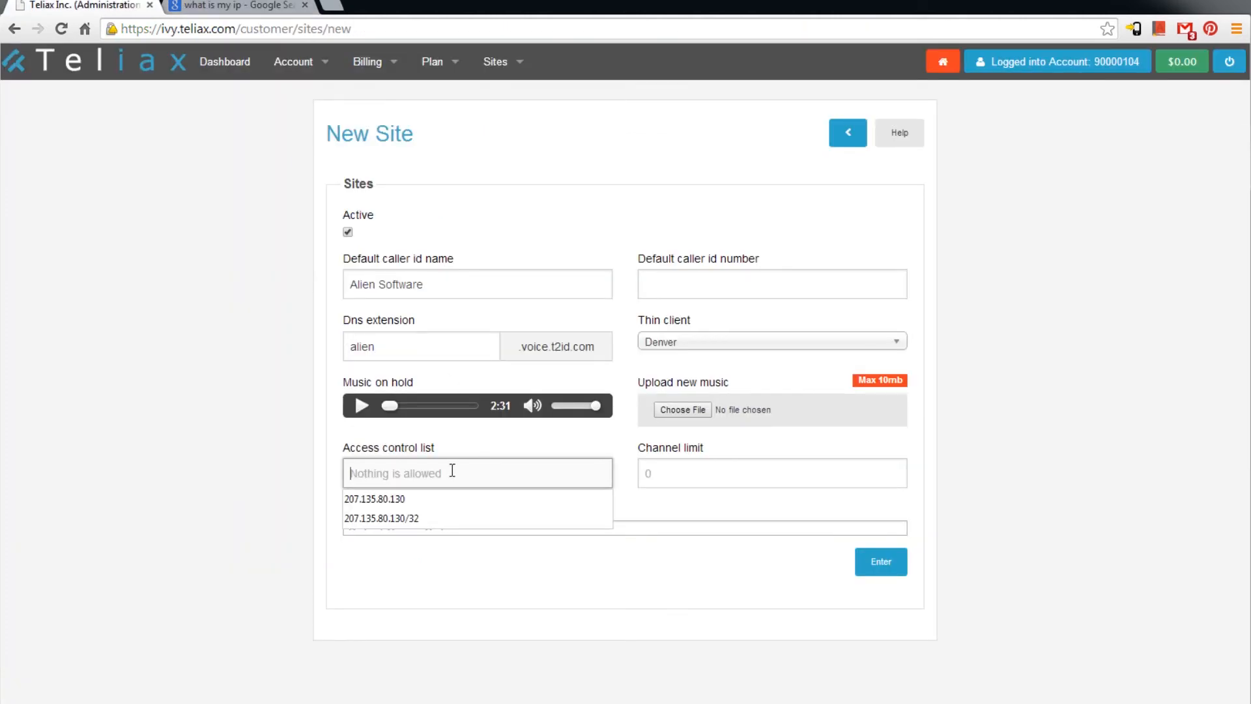
key("ctrl+v")
type("/32")
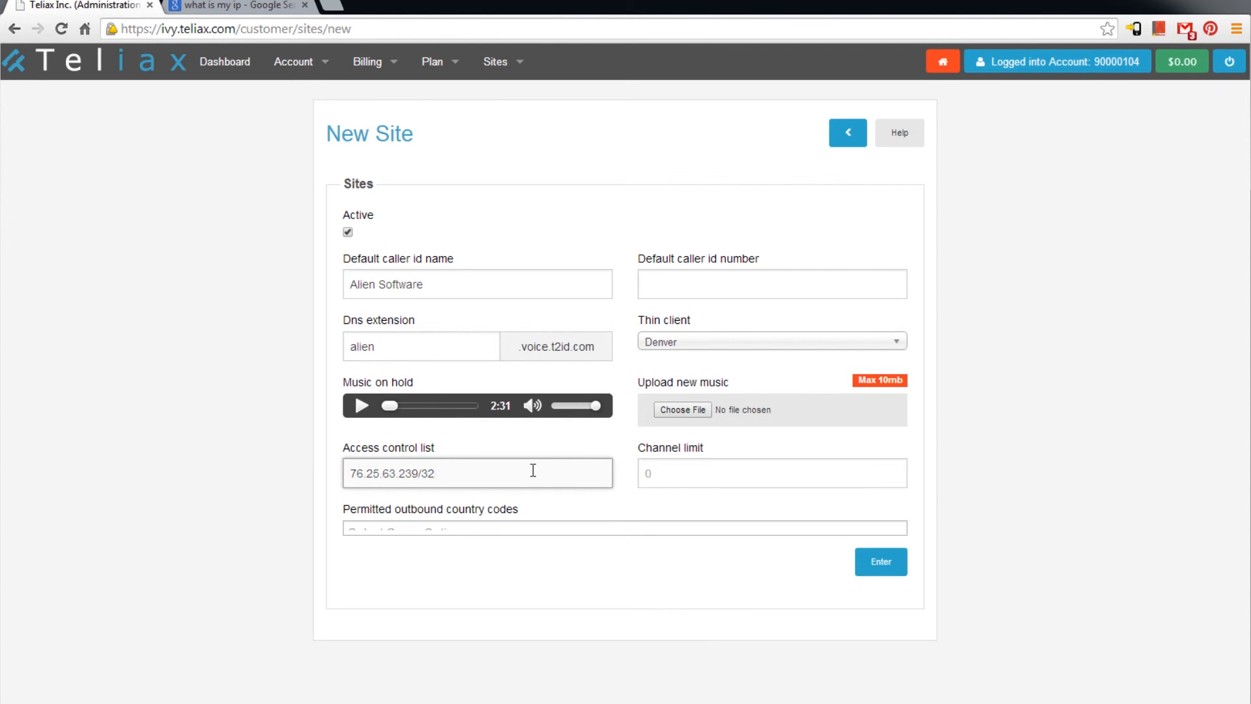
Set the site's channel limit to 4 and permit the outbound country code United States - 1
left_click(678, 470)
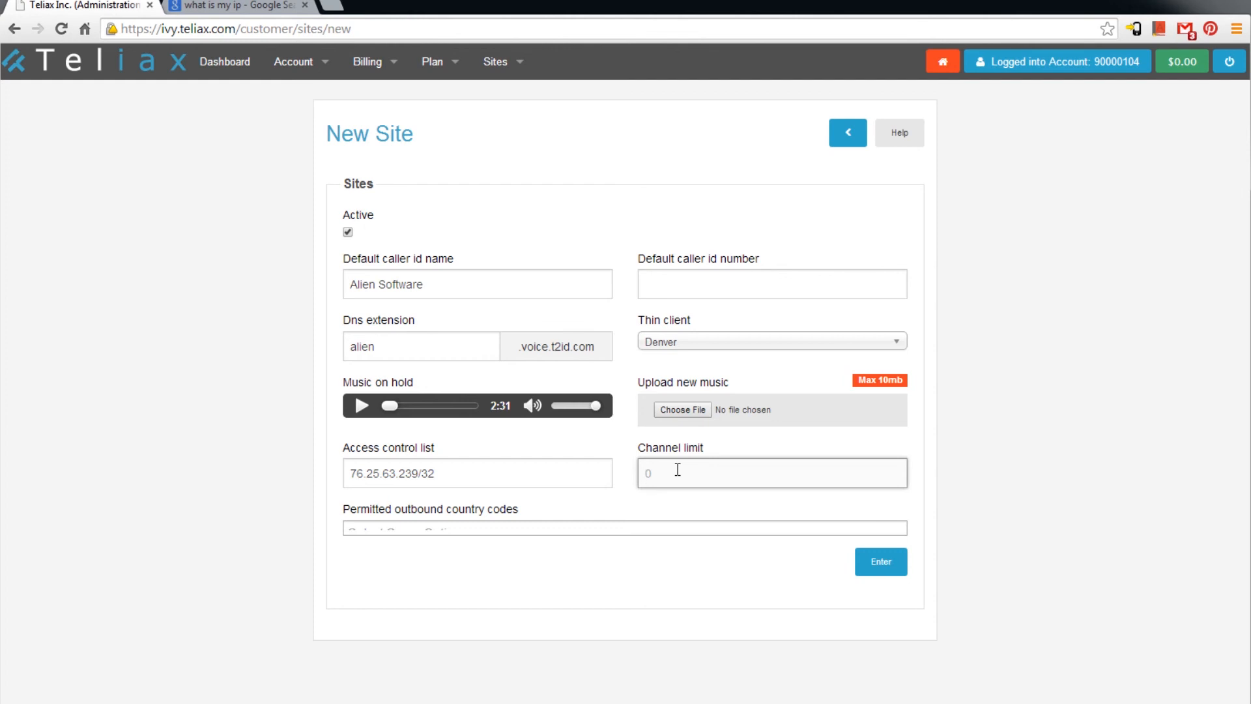
type("4")
key("Tab")
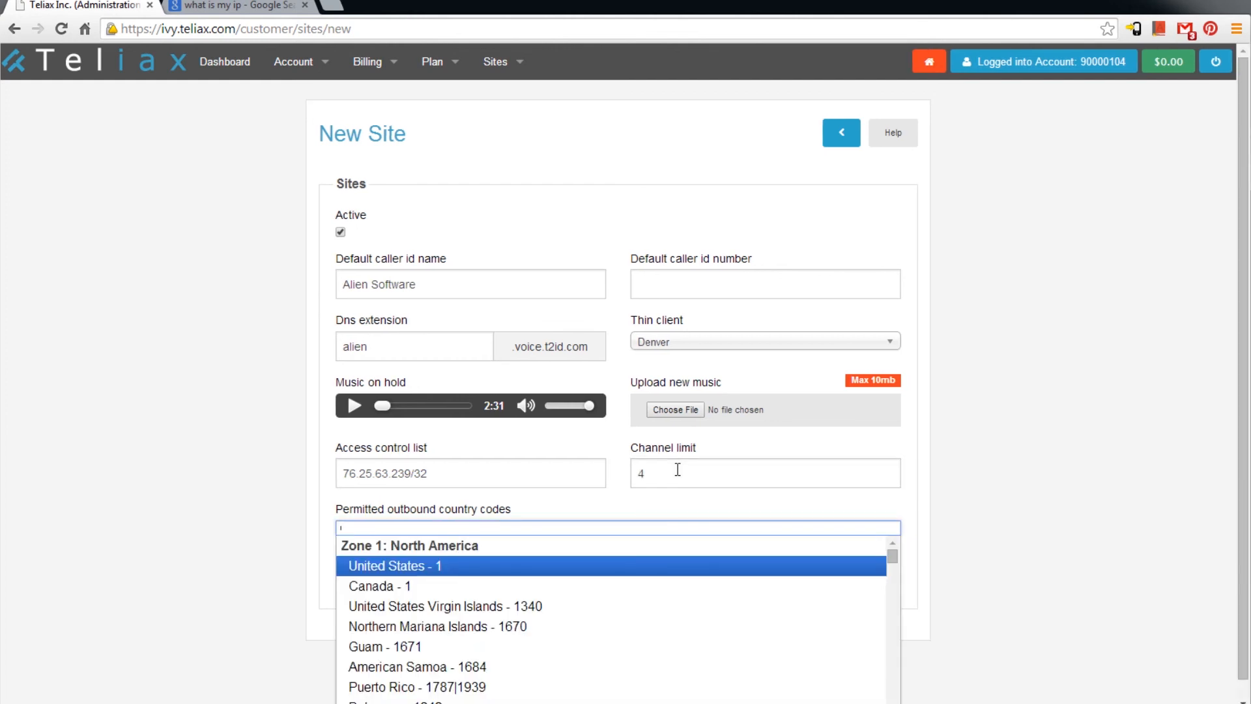
scroll(585, 495, "down", 1)
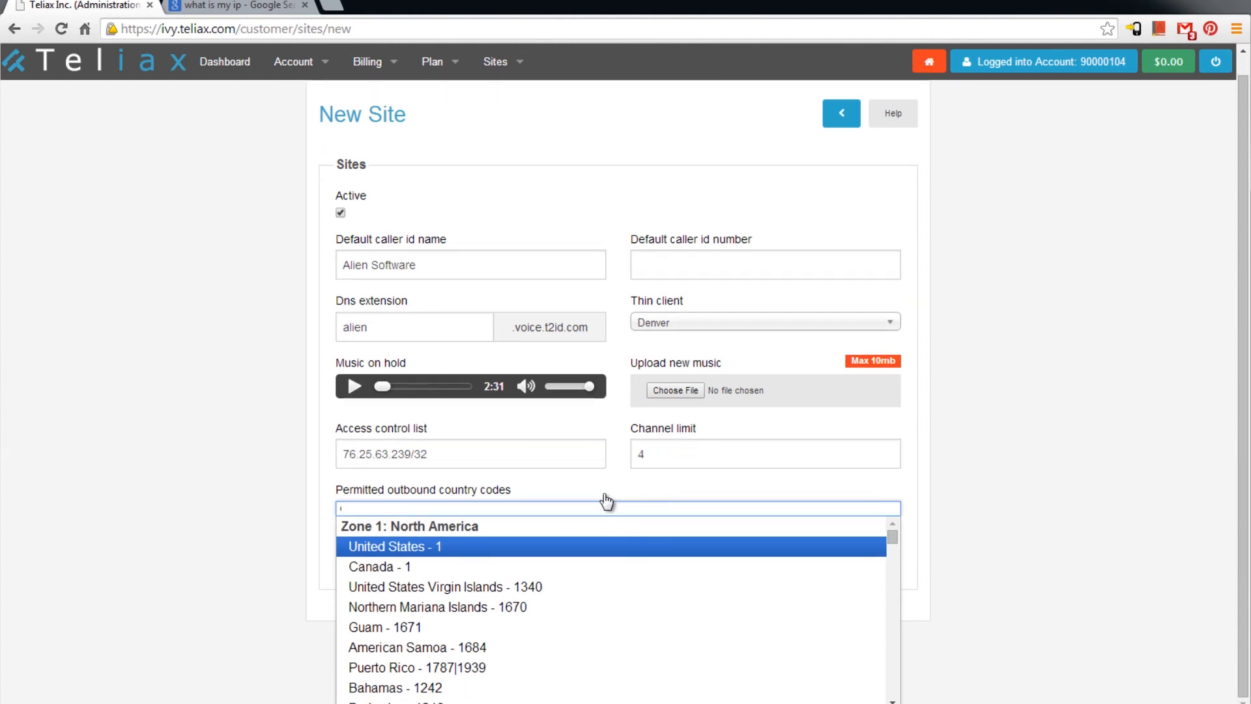
scroll(607, 501, "up", 1)
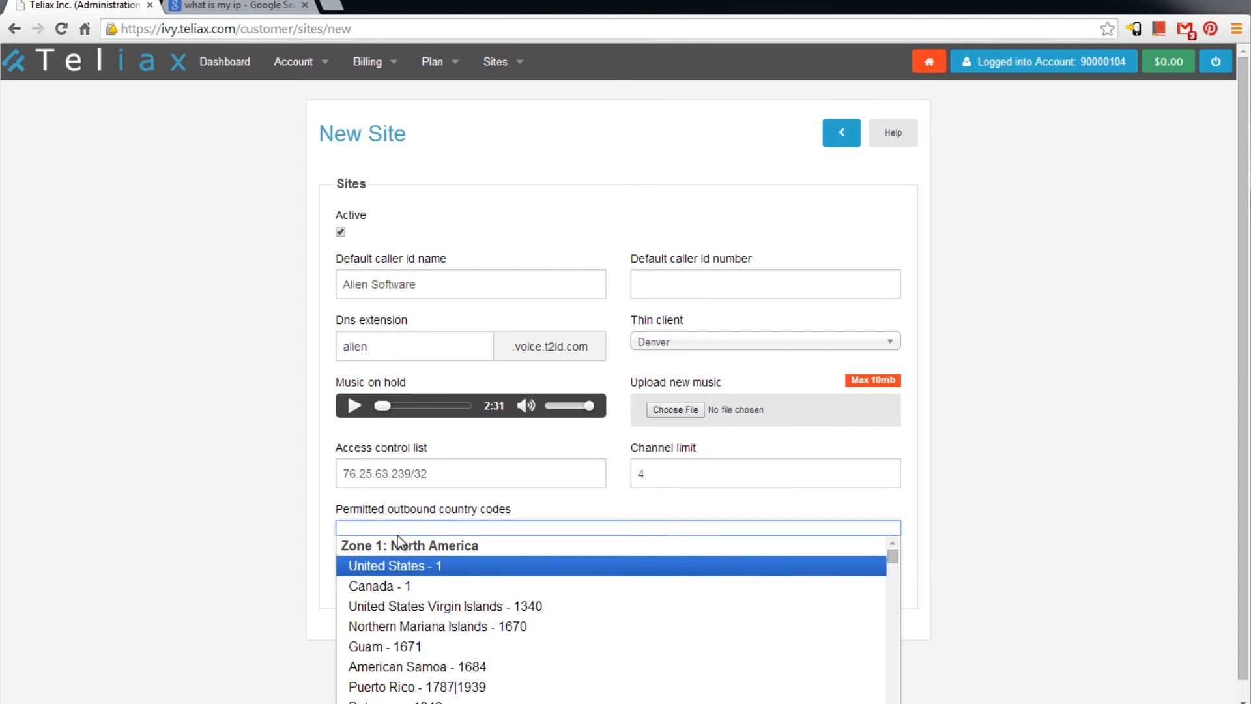
left_click(411, 574)
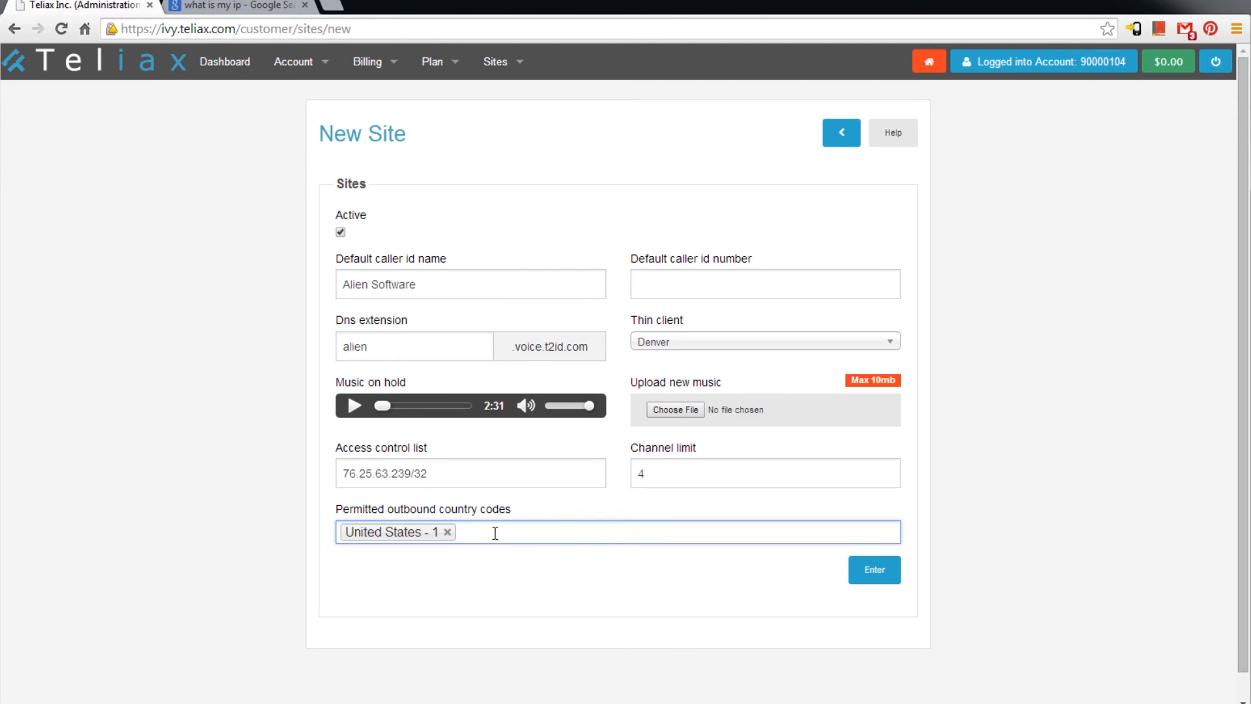
Look through the country codes available for the site's permitted outbound calls, from Zone 1: North America to the end of the list
left_click(495, 533)
scroll(534, 560, "down", 6)
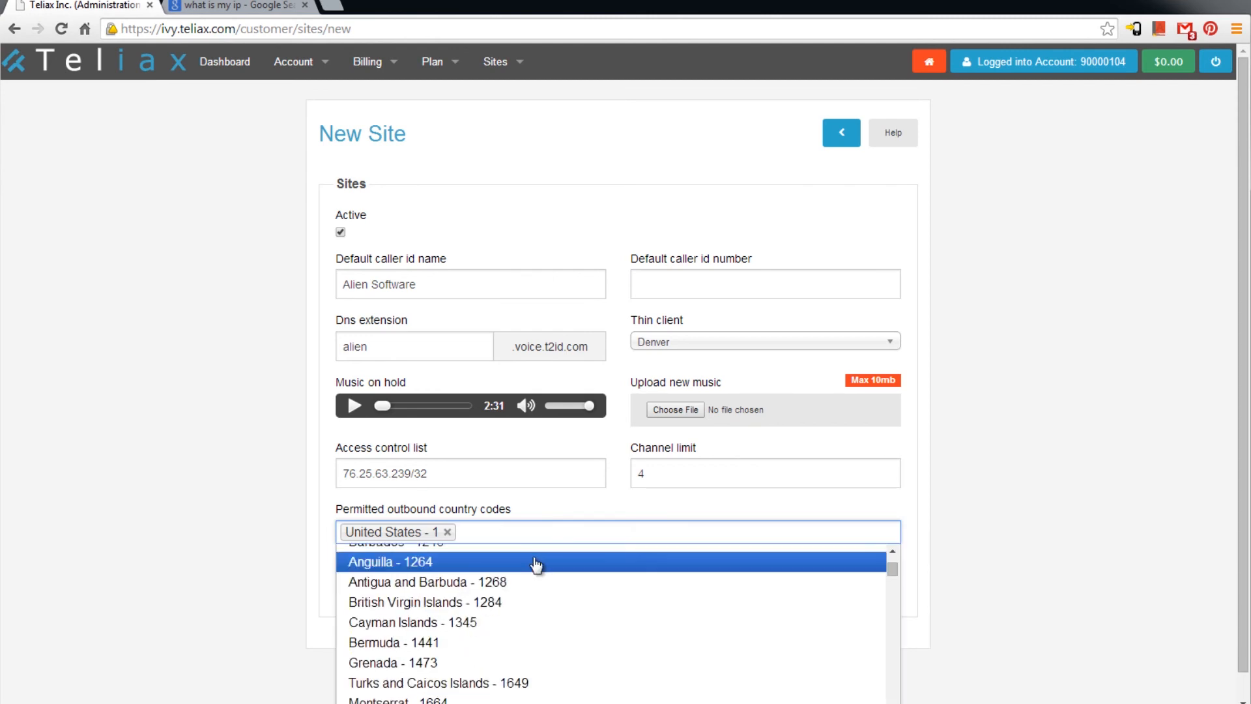
scroll(547, 565, "down", 2)
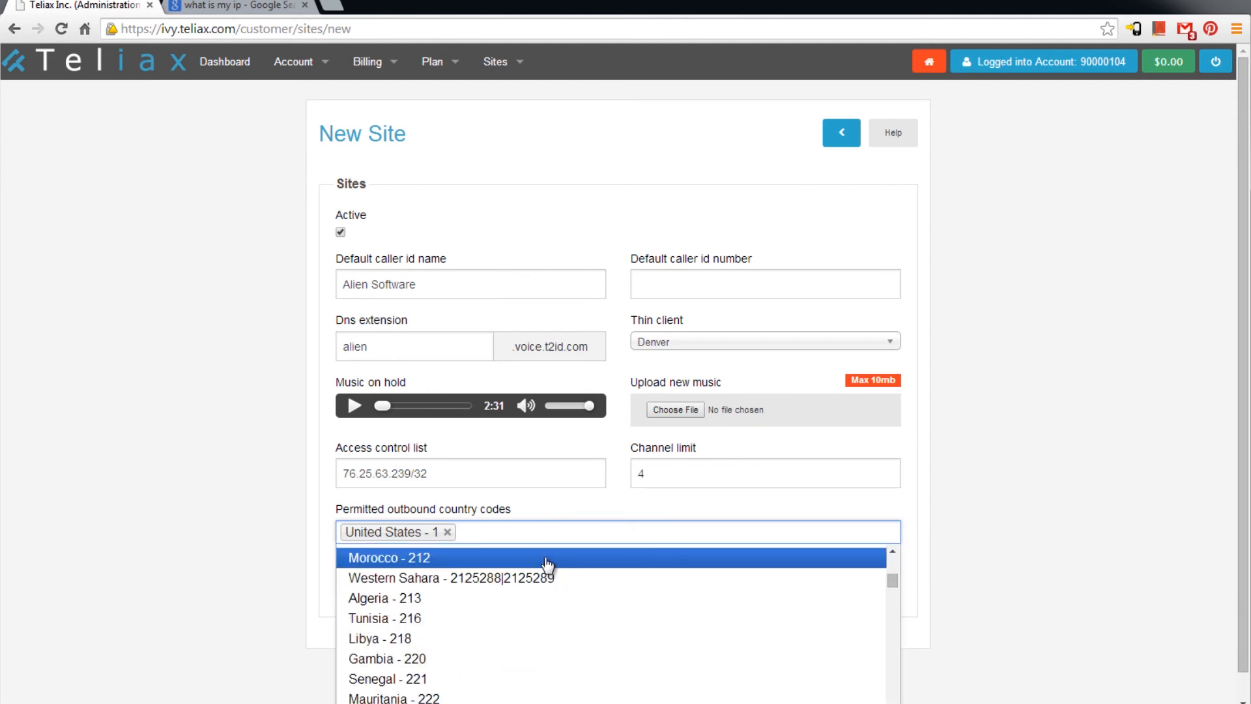
scroll(547, 565, "down", 15)
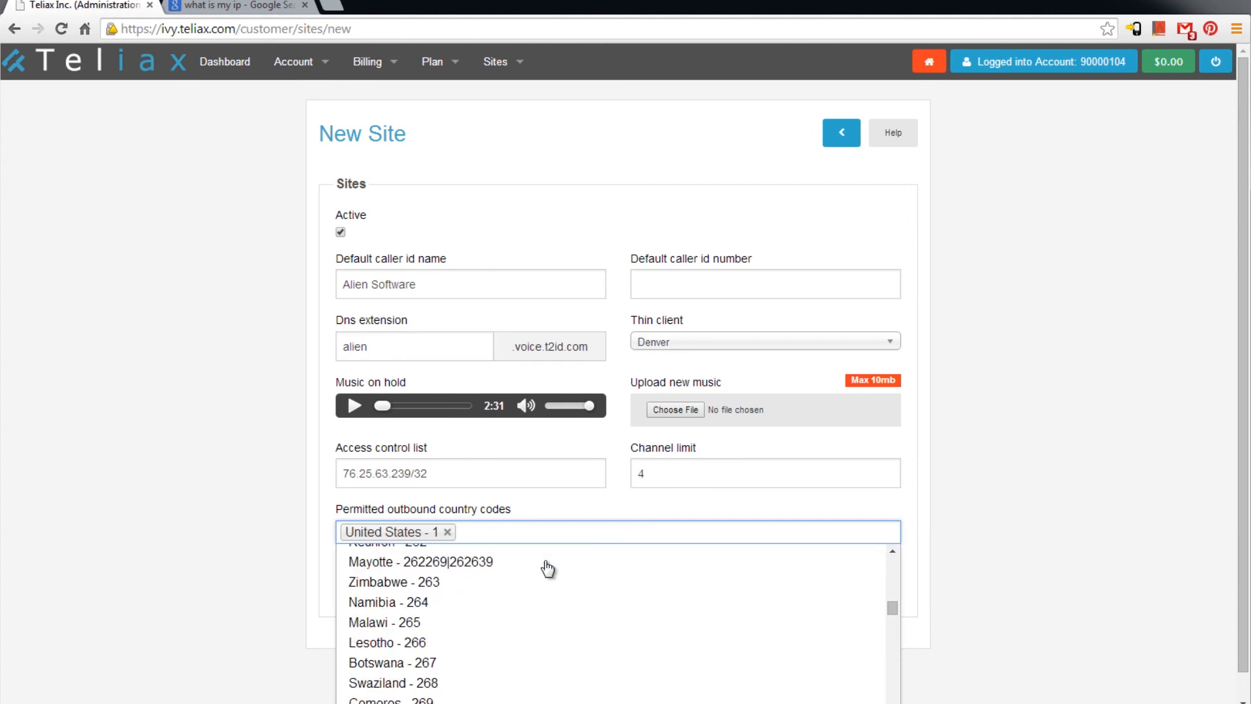
scroll(548, 569, "down", 15)
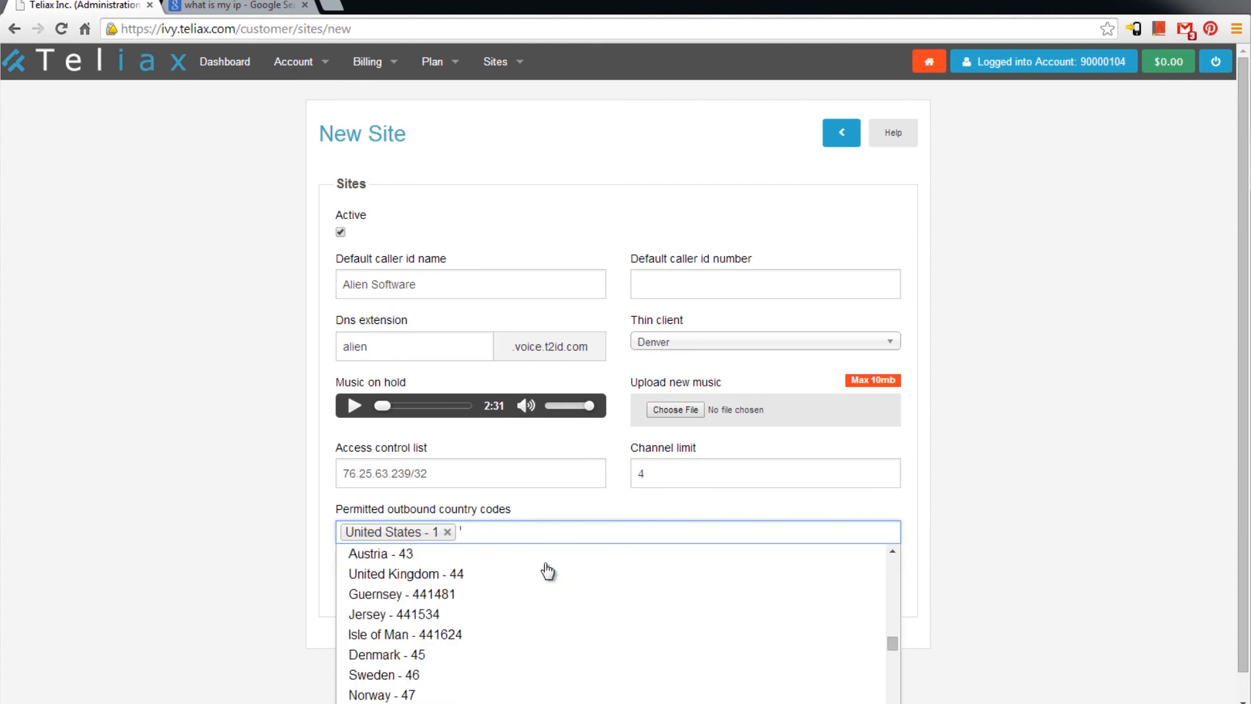
scroll(547, 570, "down", 15)
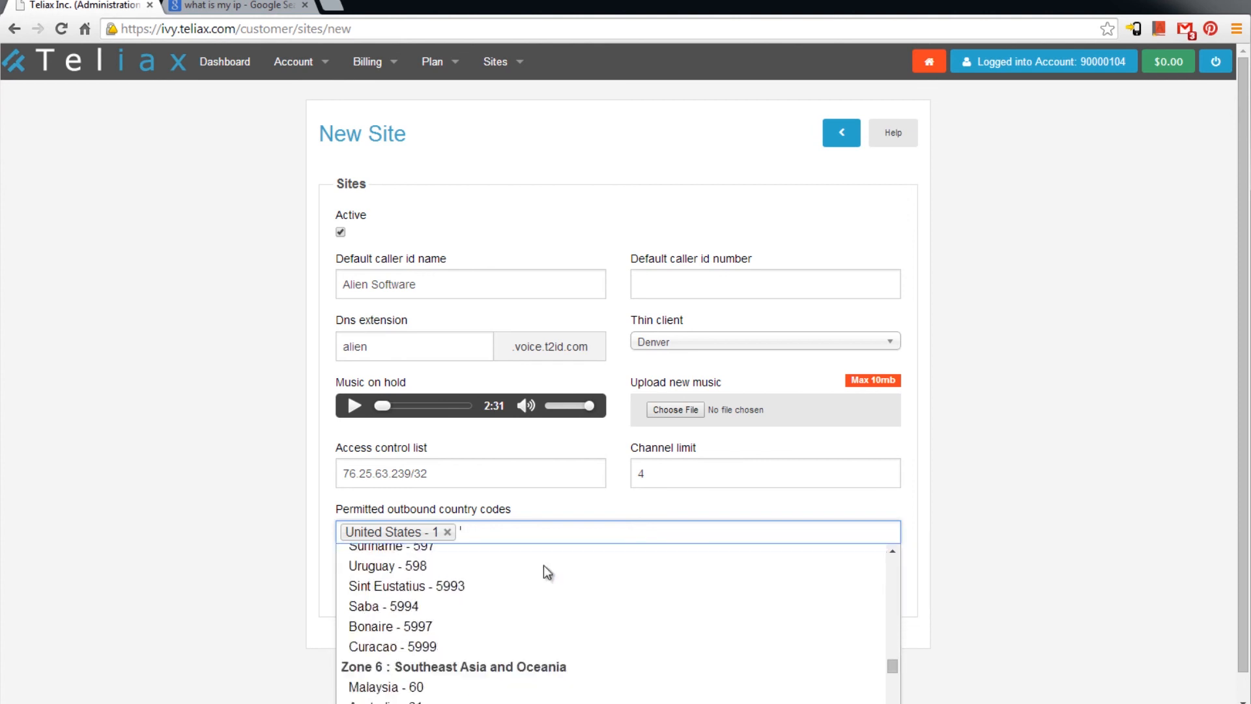
scroll(547, 573, "down", 15)
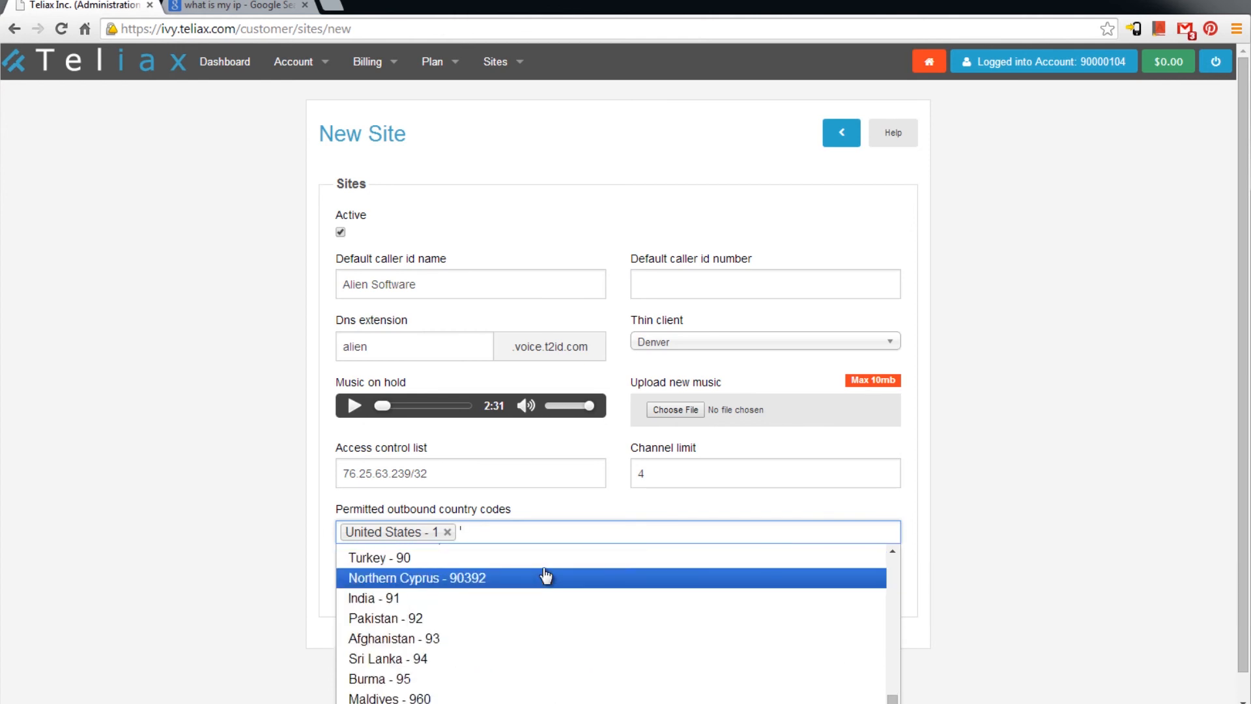
scroll(546, 577, "down", 8)
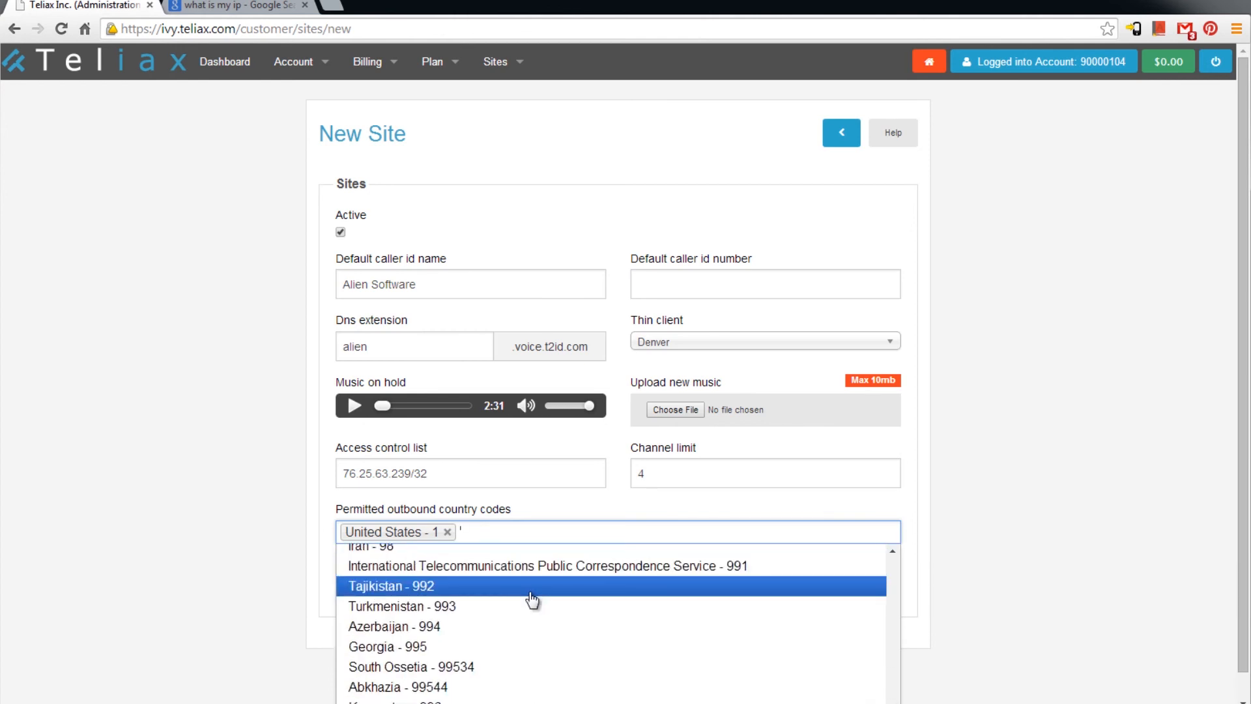
scroll(532, 600, "up", 20)
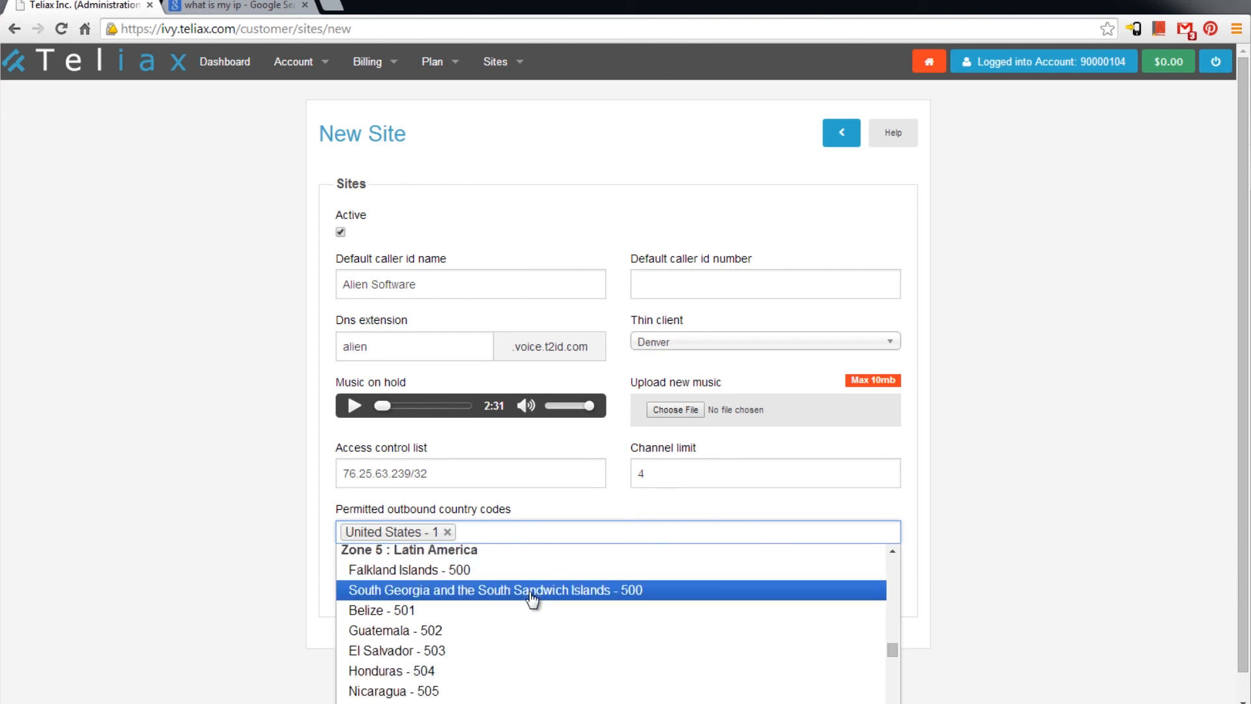
scroll(532, 596, "up", 20)
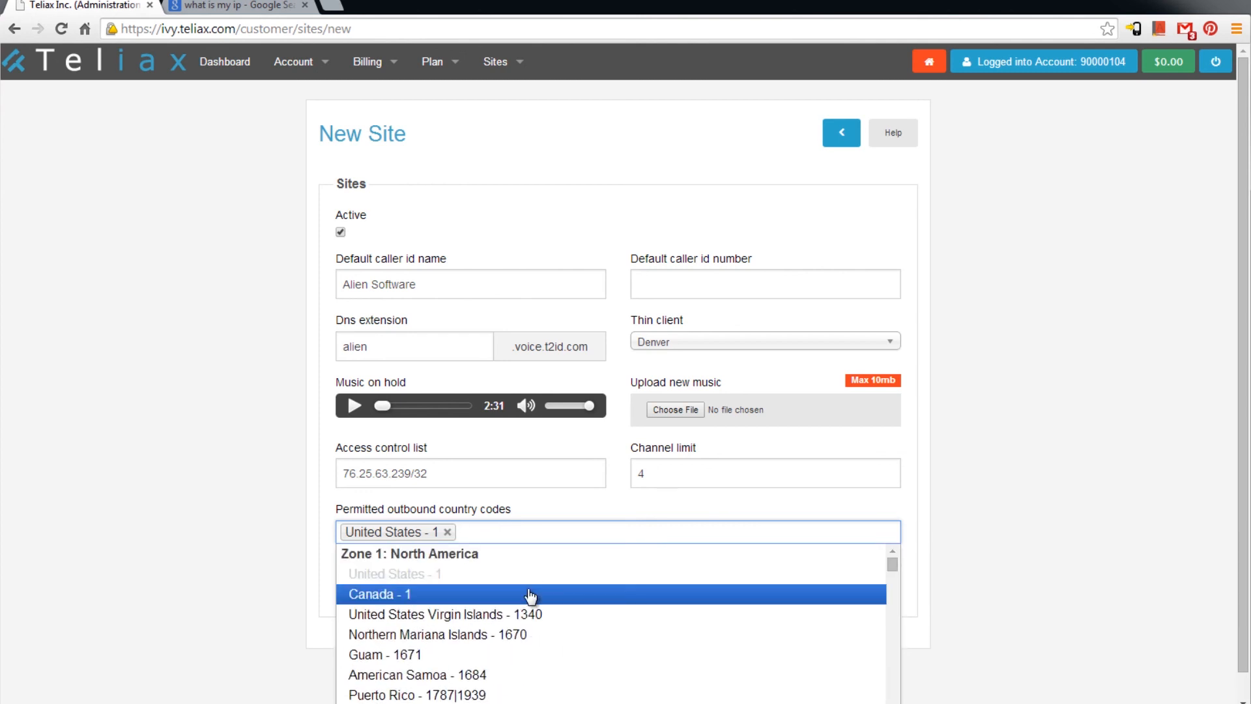
left_click(595, 510)
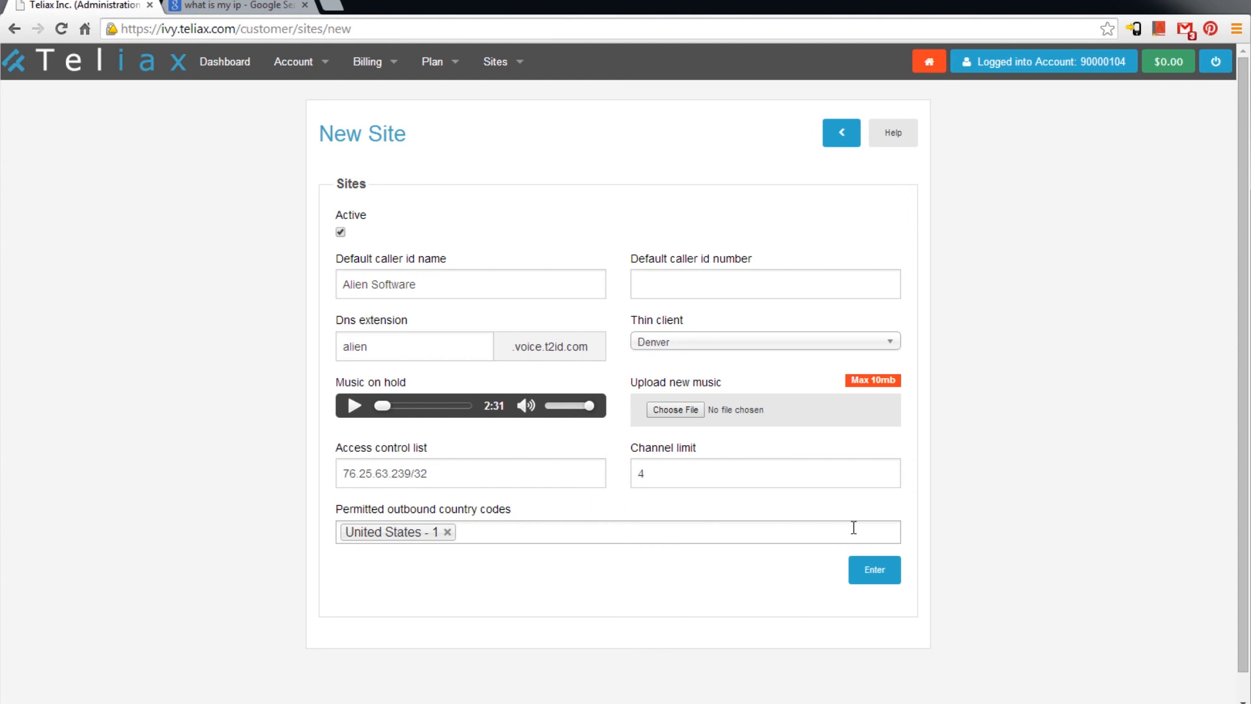
Save the new site and open the list of items that can be added to it
left_click(889, 575)
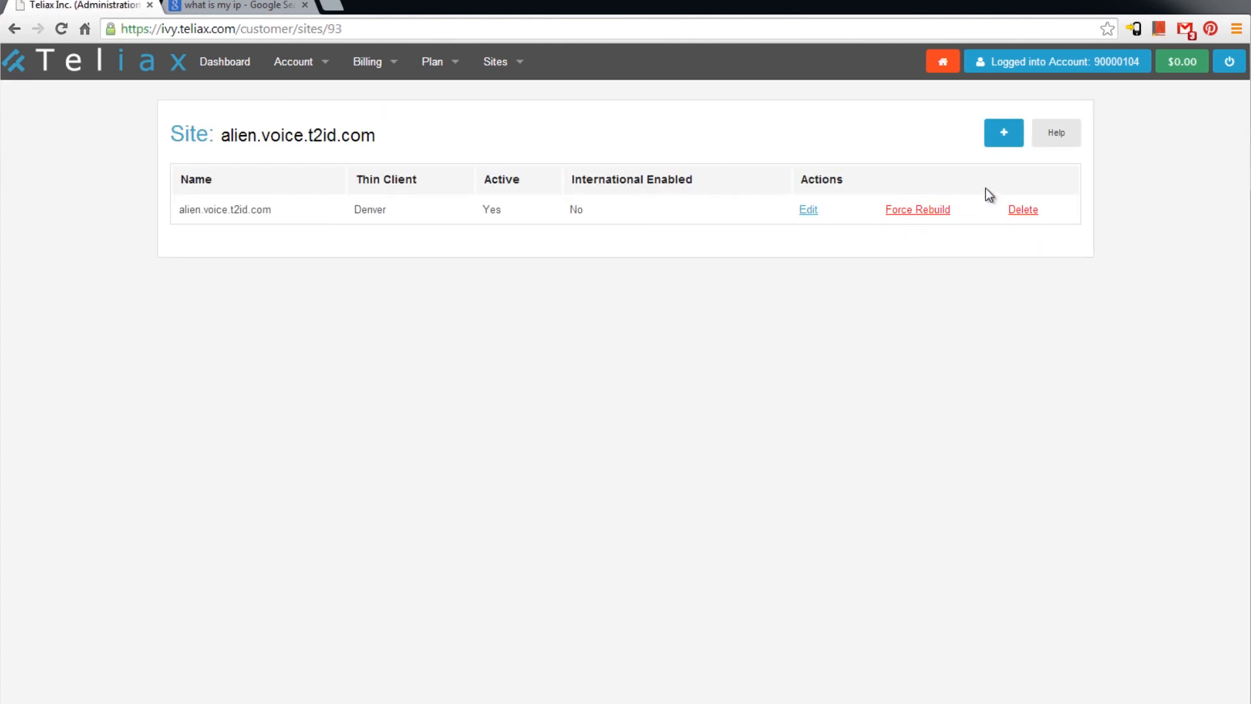
left_click(1004, 137)
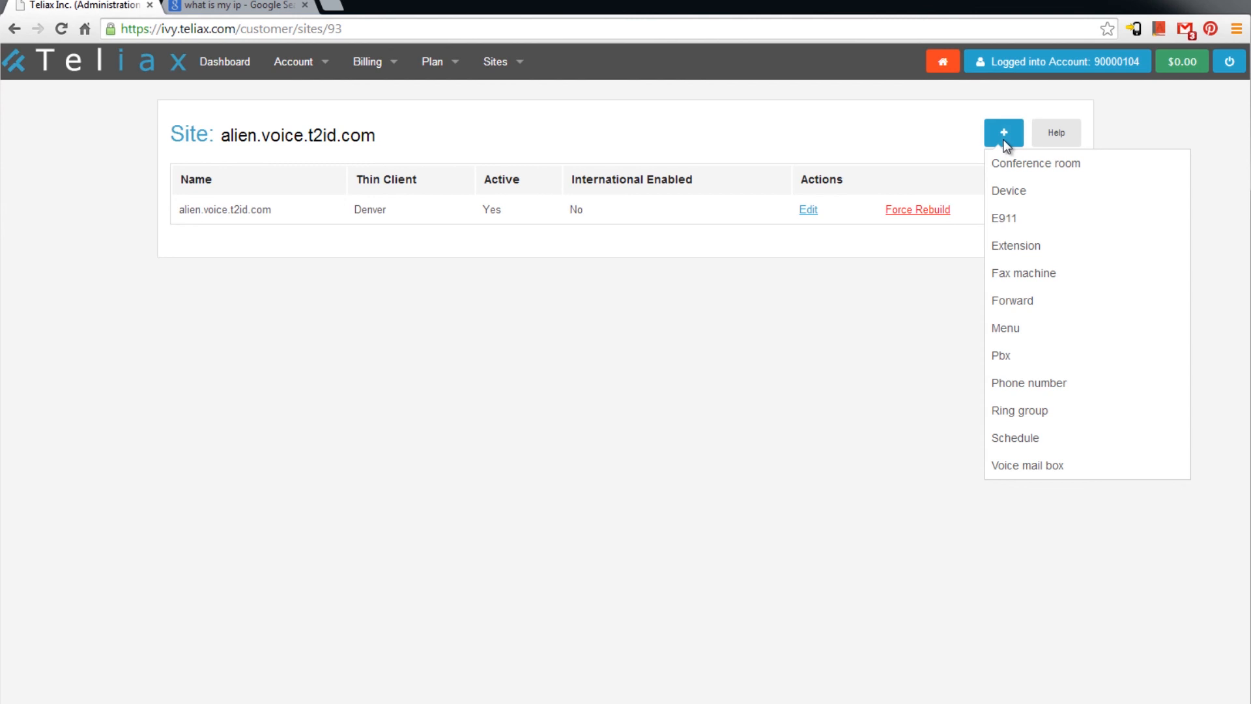